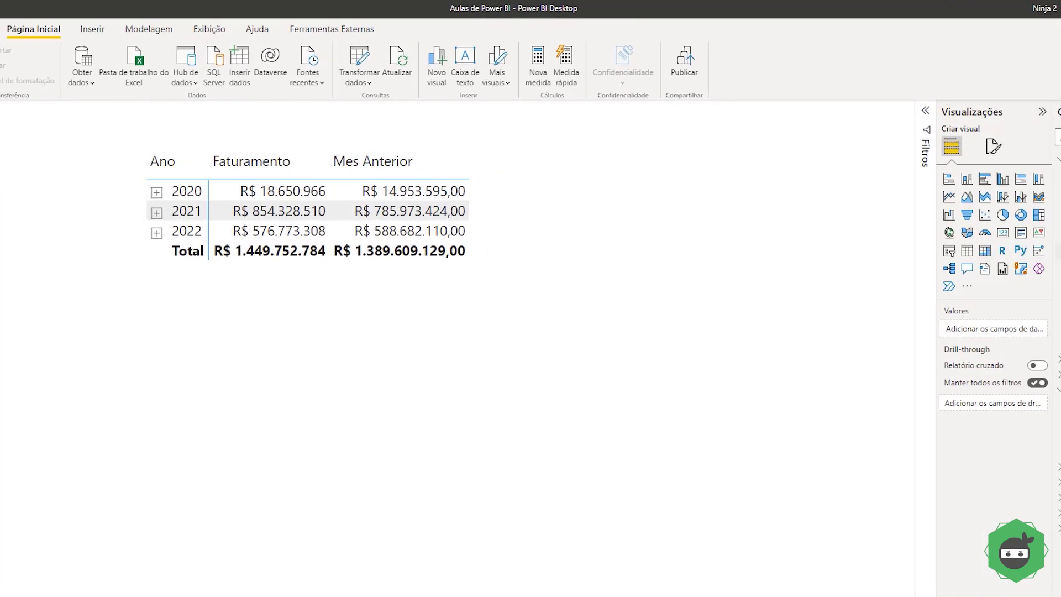
Review the DAX formulas of the Faturamento and Mes Anterior measures
left_click(1021, 228)
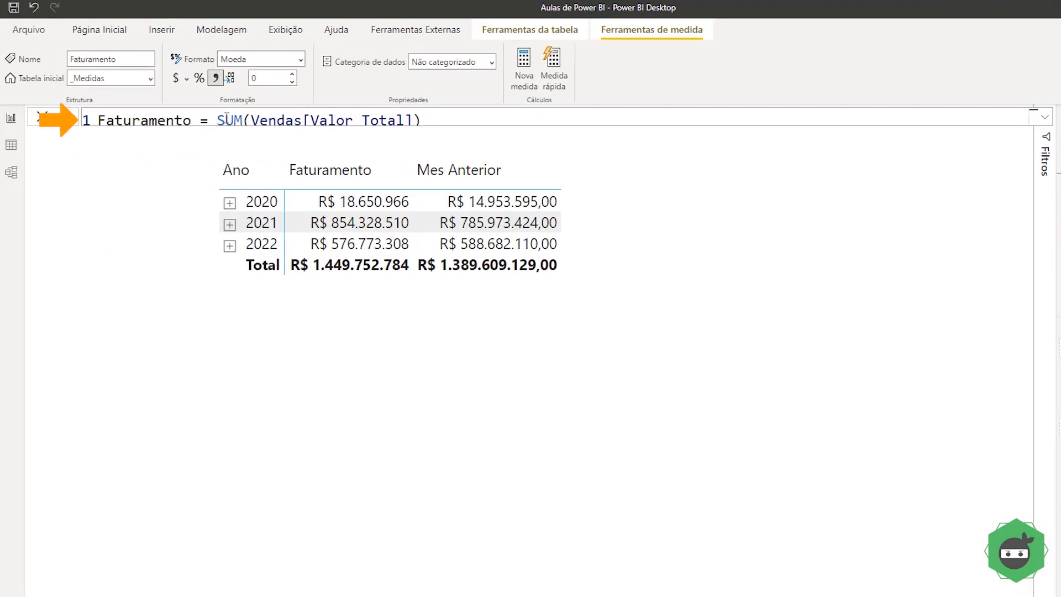
left_click_drag(218, 119, 444, 118)
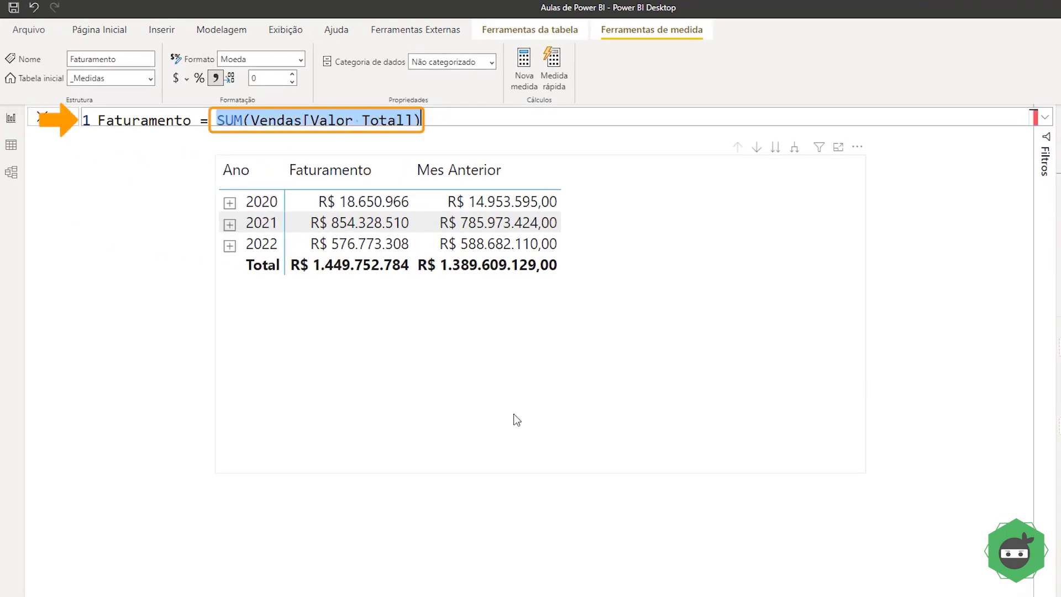
left_click(1019, 255)
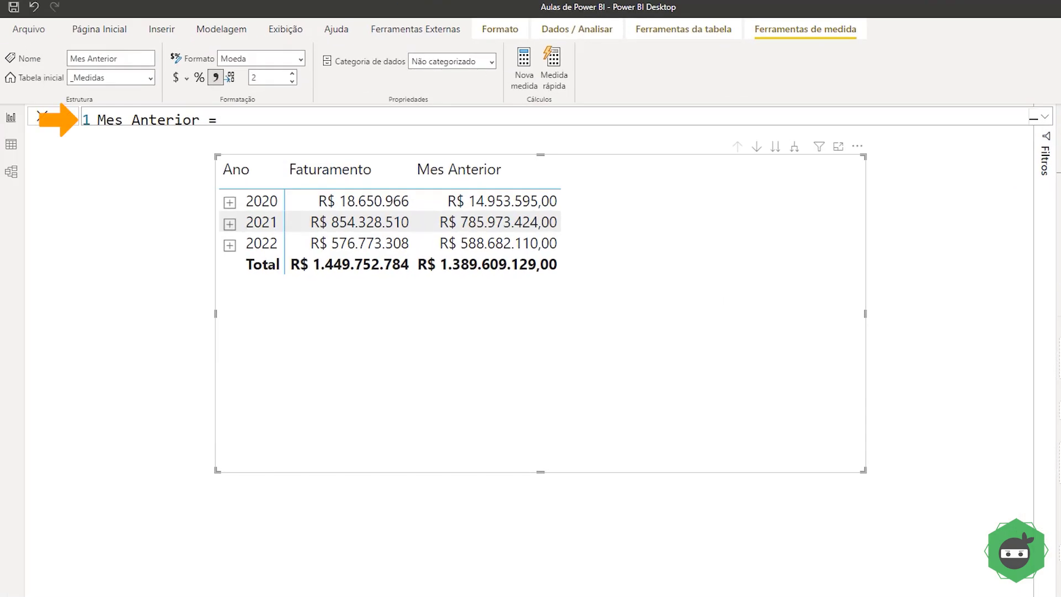
left_click(1045, 120)
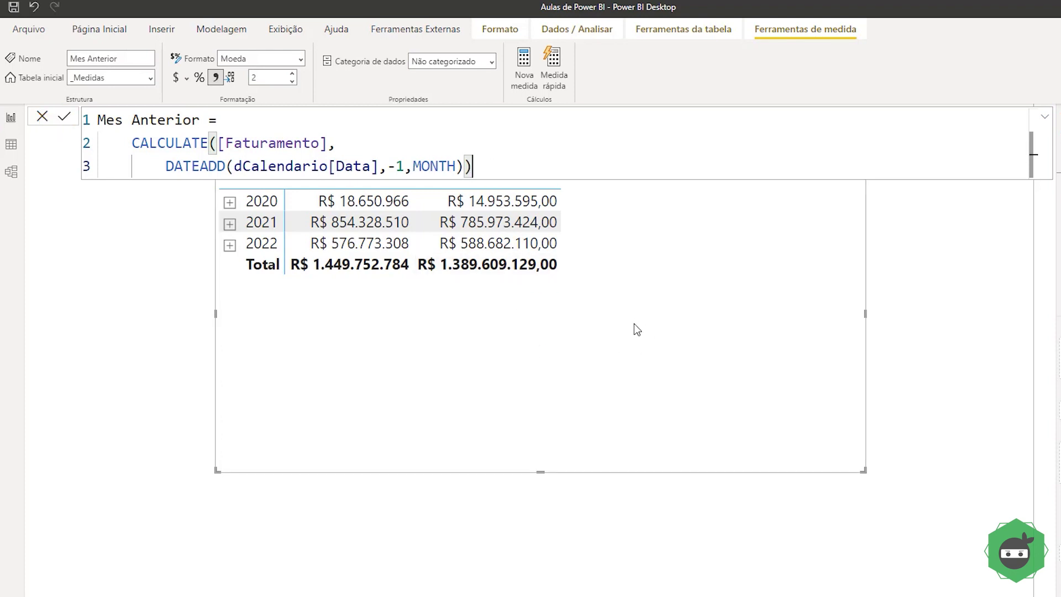
left_click(659, 335)
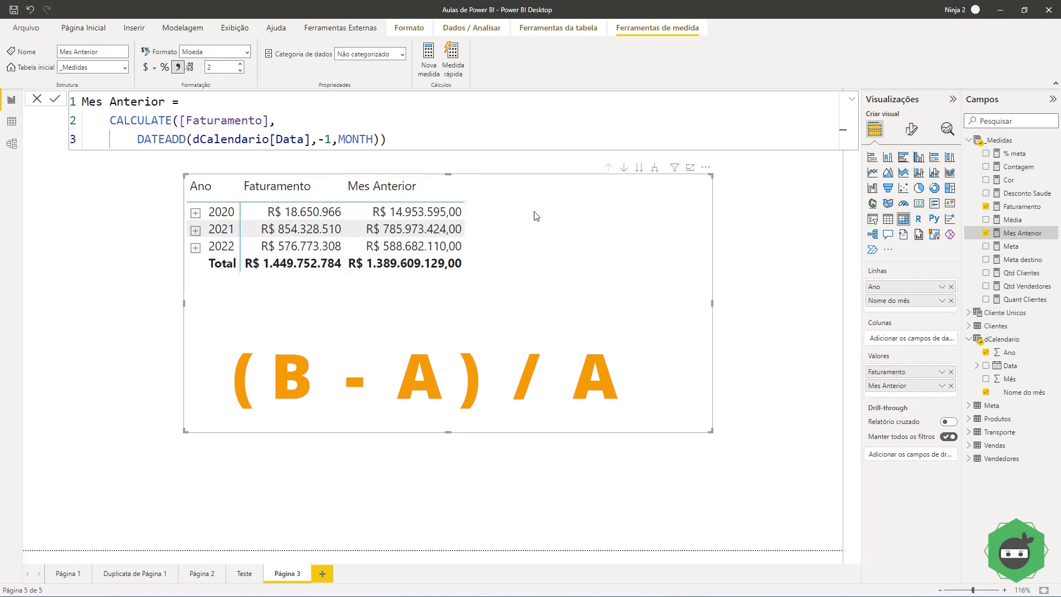
Expand 2021 and 2020 in the matrix to compare December's Faturamento with January's Mes Anterior, and collapse 2020 again
left_click(195, 230)
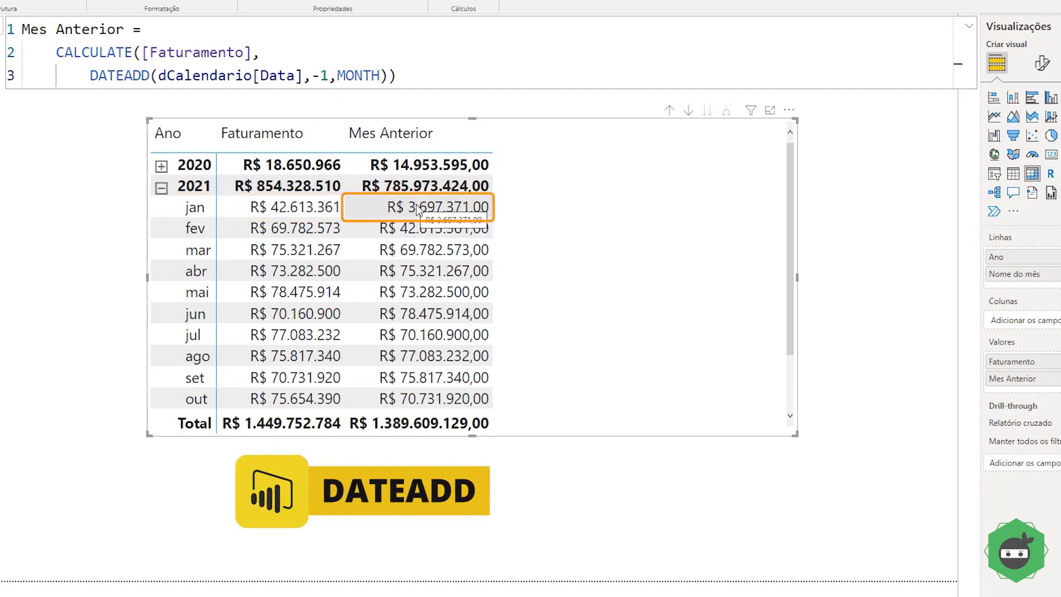
left_click(161, 167)
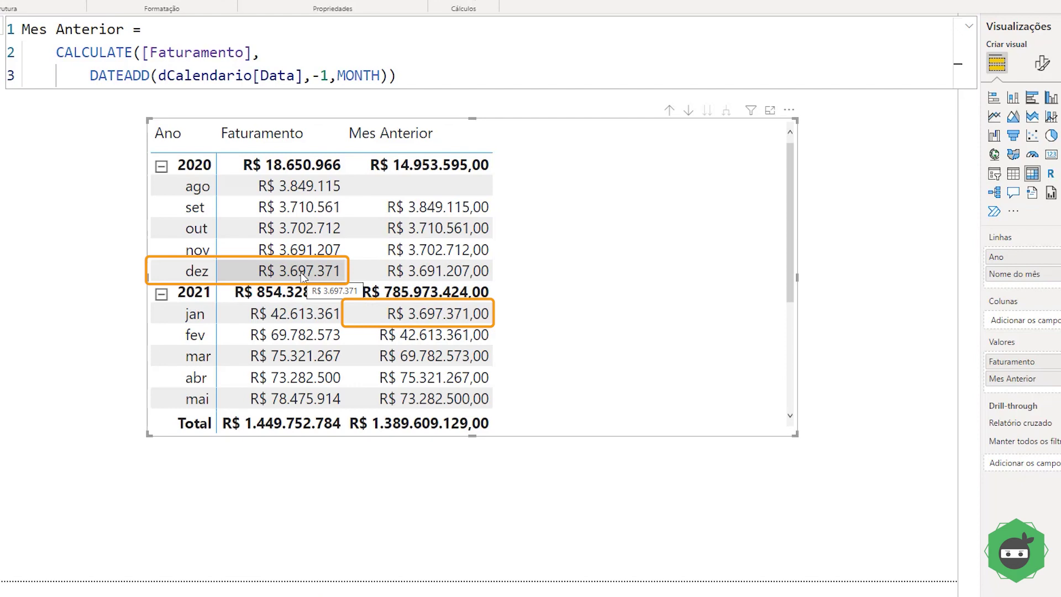
left_click(161, 166)
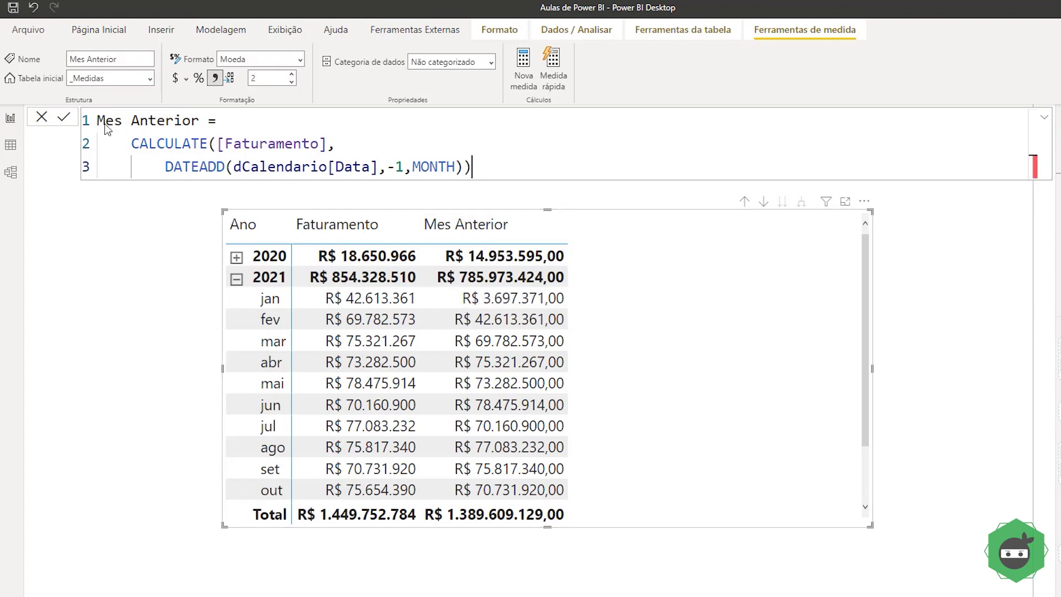
Start a DIVIDE function on a new line above CALCULATE in the Mes Anterior measure, with [Faturamento] beginning the numerator
left_click(1044, 123)
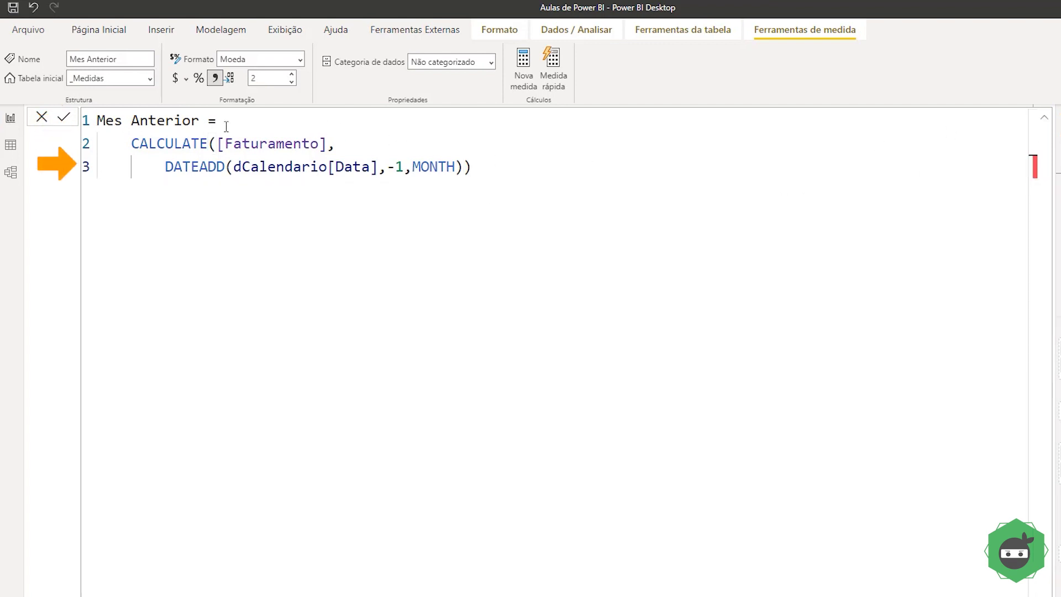
left_click_drag(133, 143, 471, 166)
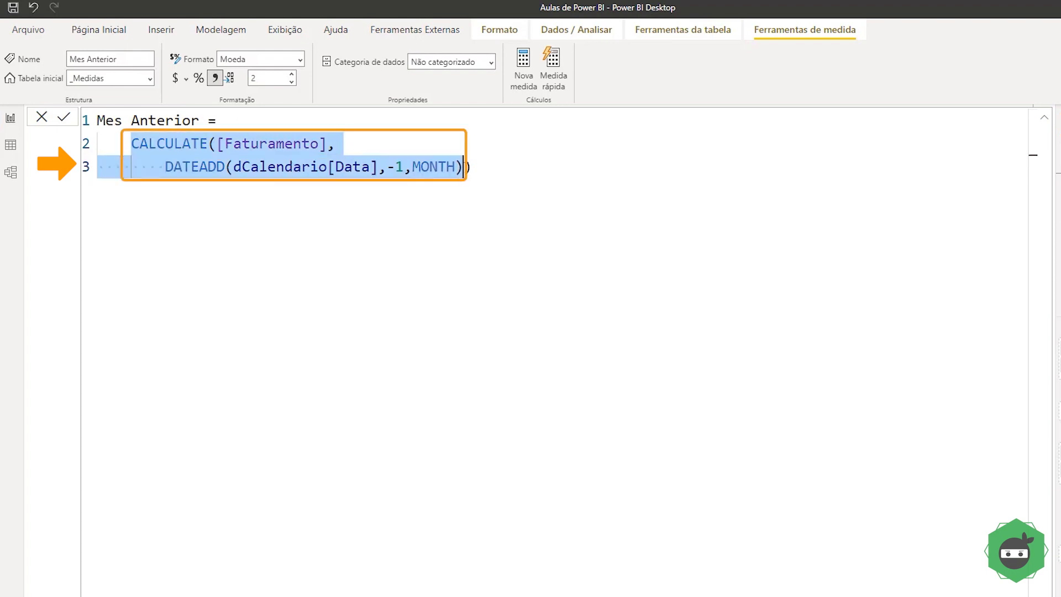
left_click(223, 120)
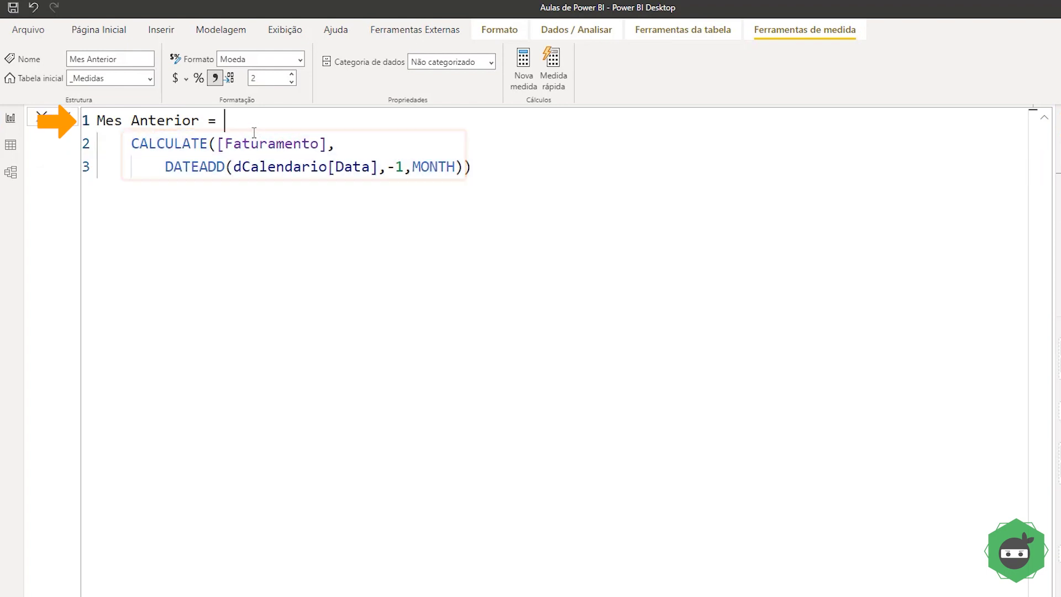
left_click(132, 145)
key("shift+Return")
key("Up")
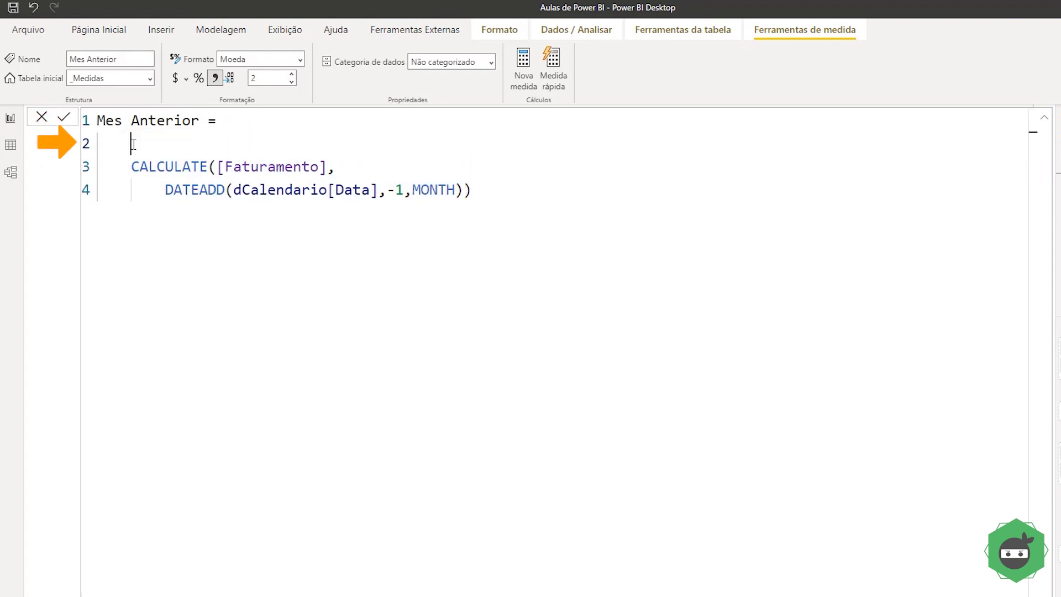
type("DIVIDE(")
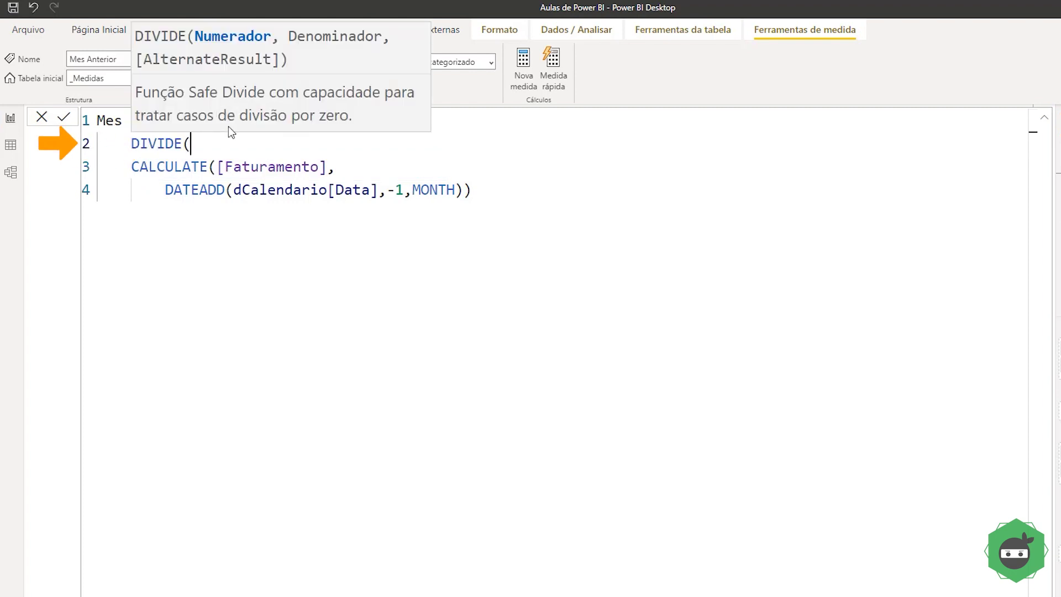
type("[Faturamento]")
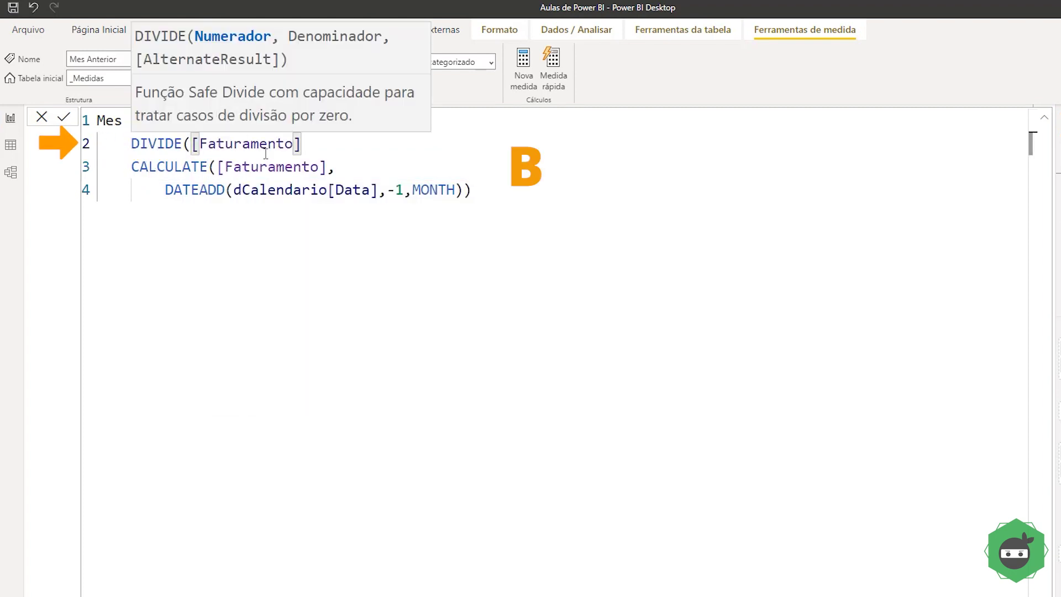
Add a minus sign after [Faturamento] and bring the CALCULATE expression up onto the DIVIDE line
type("-")
key("Delete")
key("Delete")
key("Delete")
key("Delete")
key("Delete")
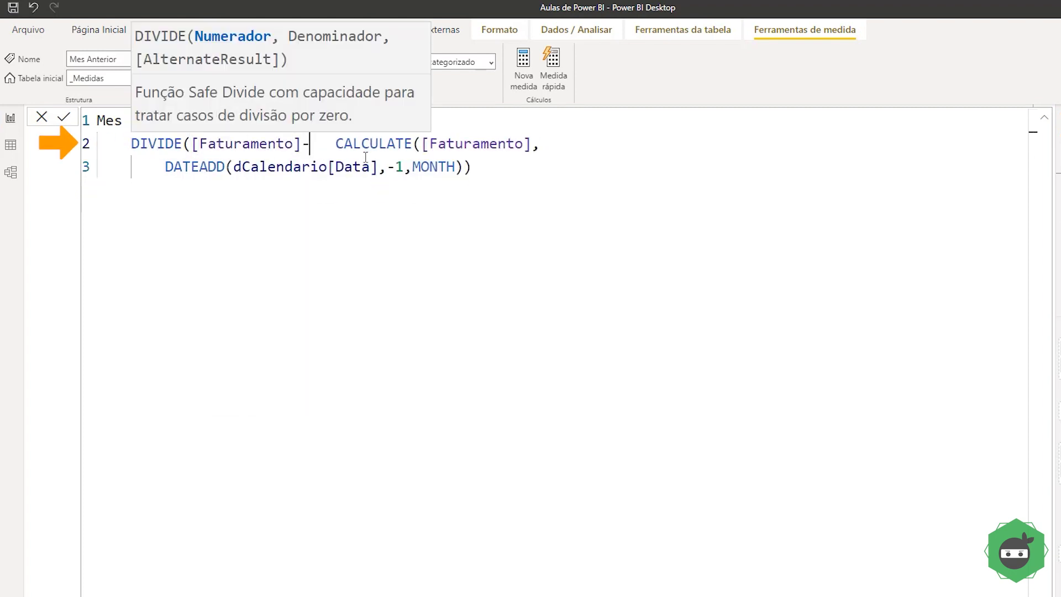
Add a copy of the CALCULATE expression after a comma as DIVIDE's denominator, and move the first CALCULATE to its own line
left_click_drag(312, 145, 473, 167)
key("ctrl+c")
left_click(479, 169)
type(",")
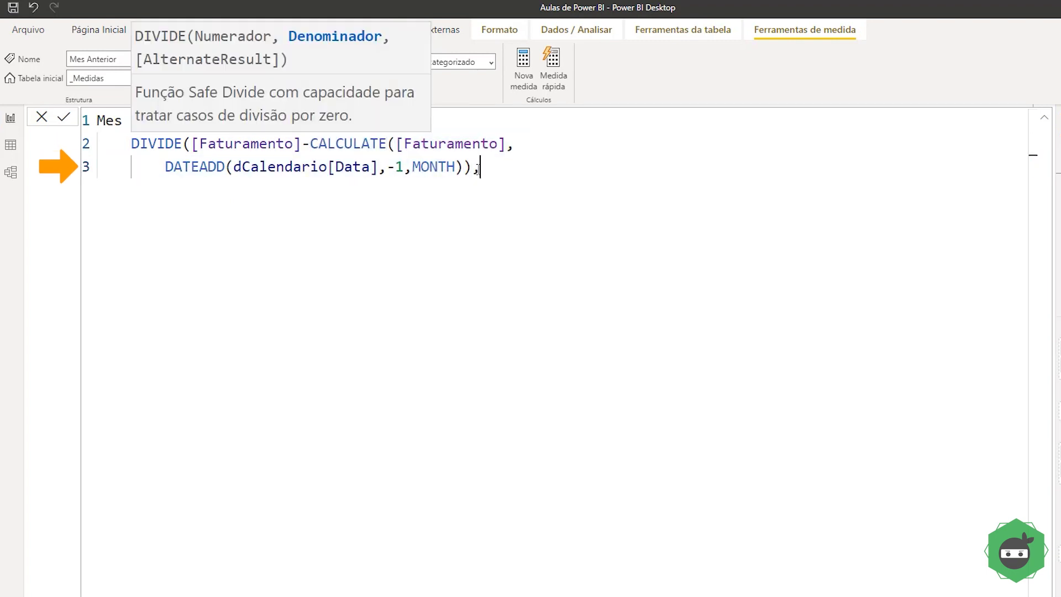
left_click_drag(313, 144, 463, 166)
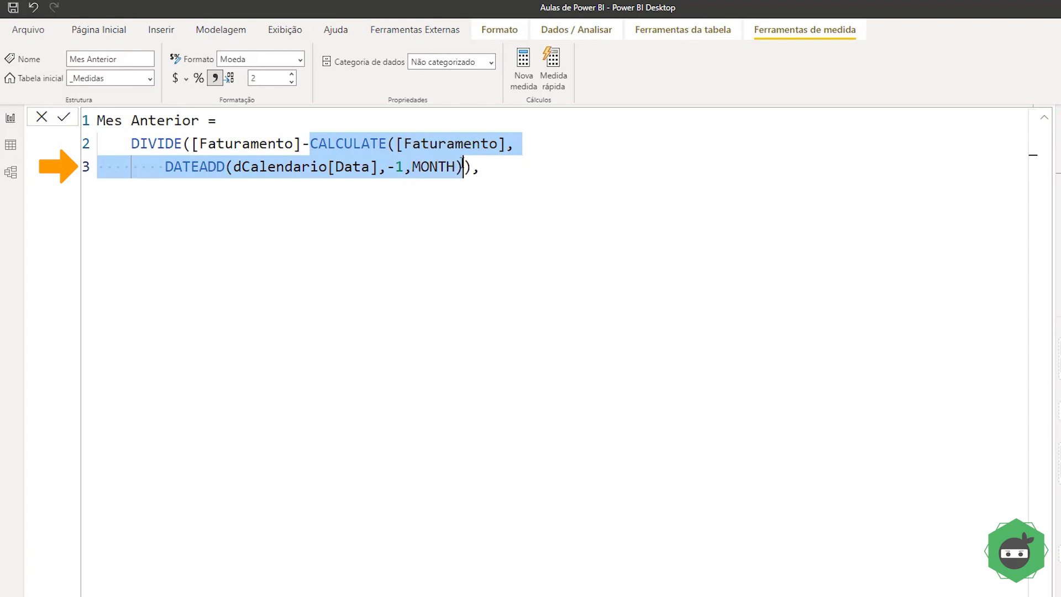
left_click(499, 168)
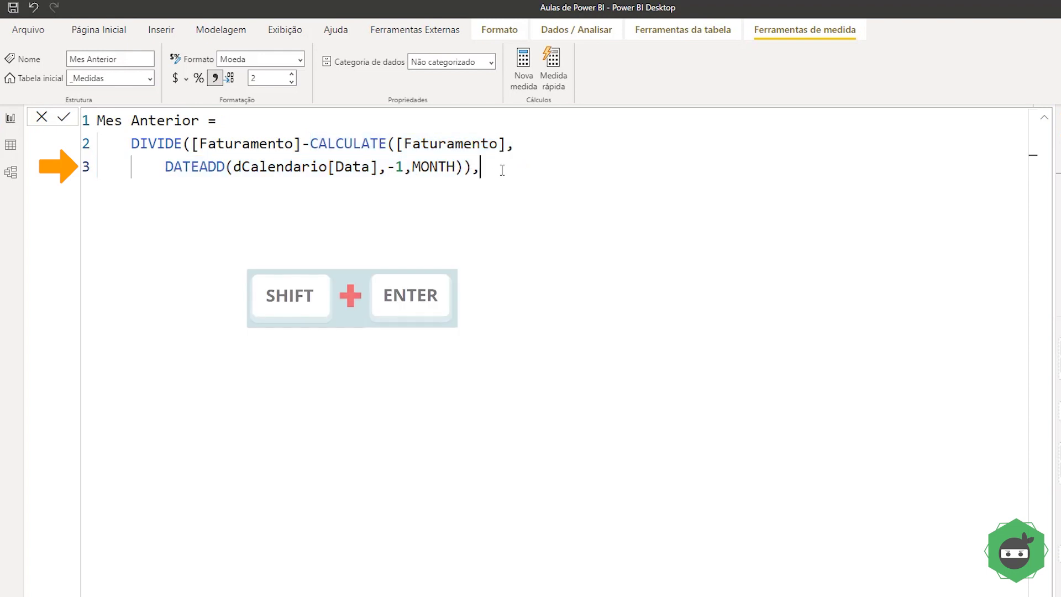
key("shift+Return")
key("ctrl+v")
left_click(313, 145)
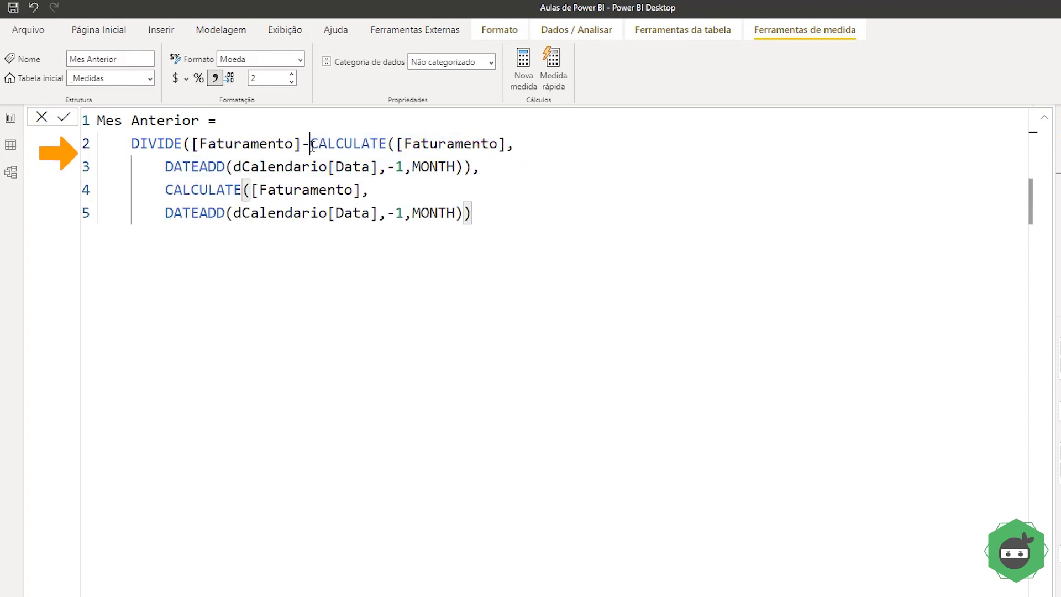
key("shift+Return")
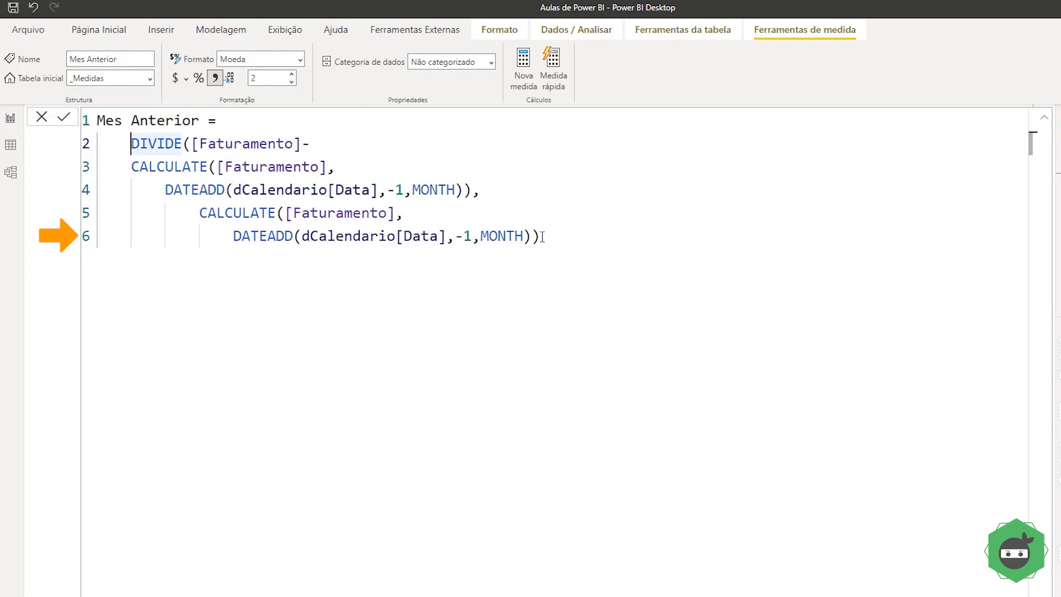
Examine the DIVIDE formula's numerator and denominator expressions
left_click(543, 236)
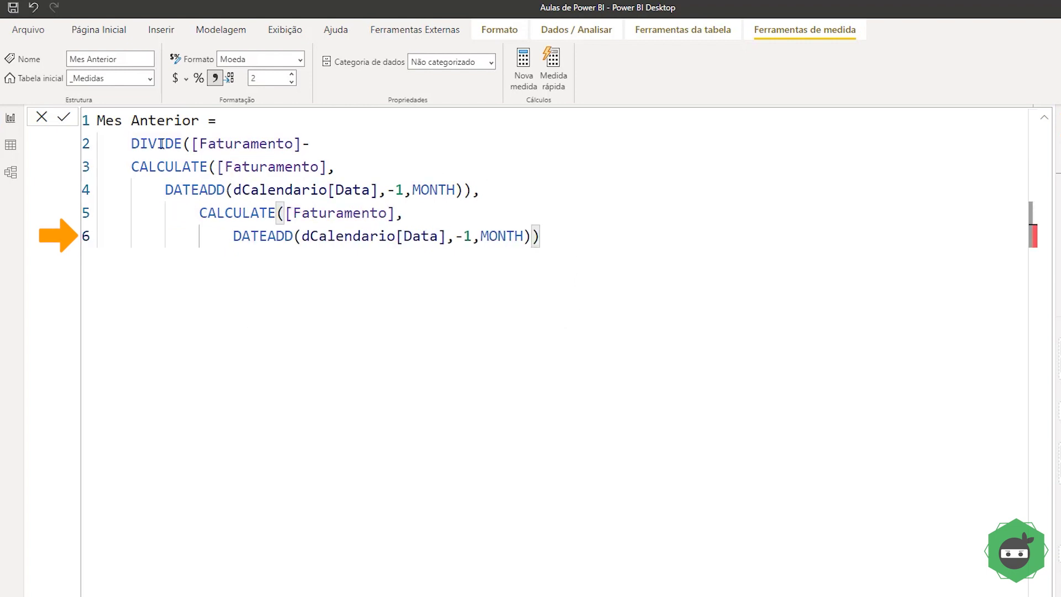
left_click(182, 144)
left_click_drag(193, 144, 310, 144)
left_click_drag(131, 167, 471, 188)
left_click(474, 188)
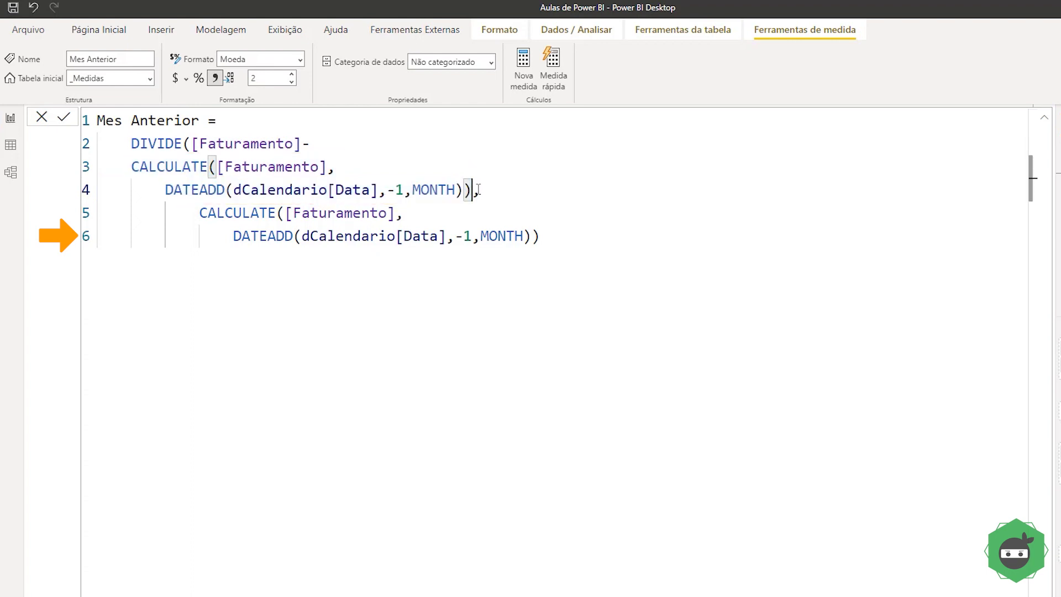
left_click(199, 213)
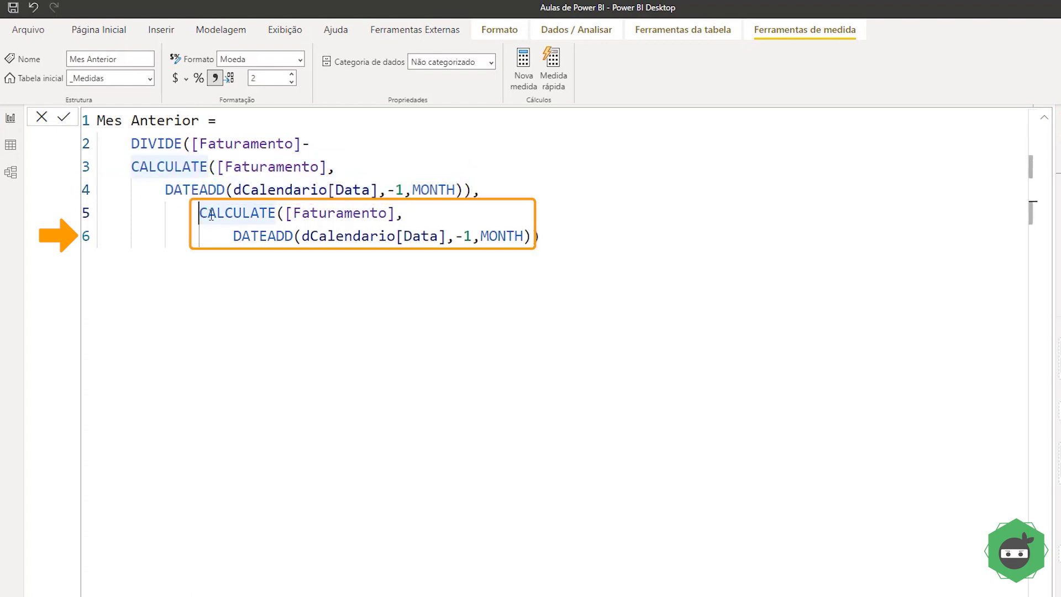
left_click_drag(199, 213, 542, 236)
left_click(546, 236)
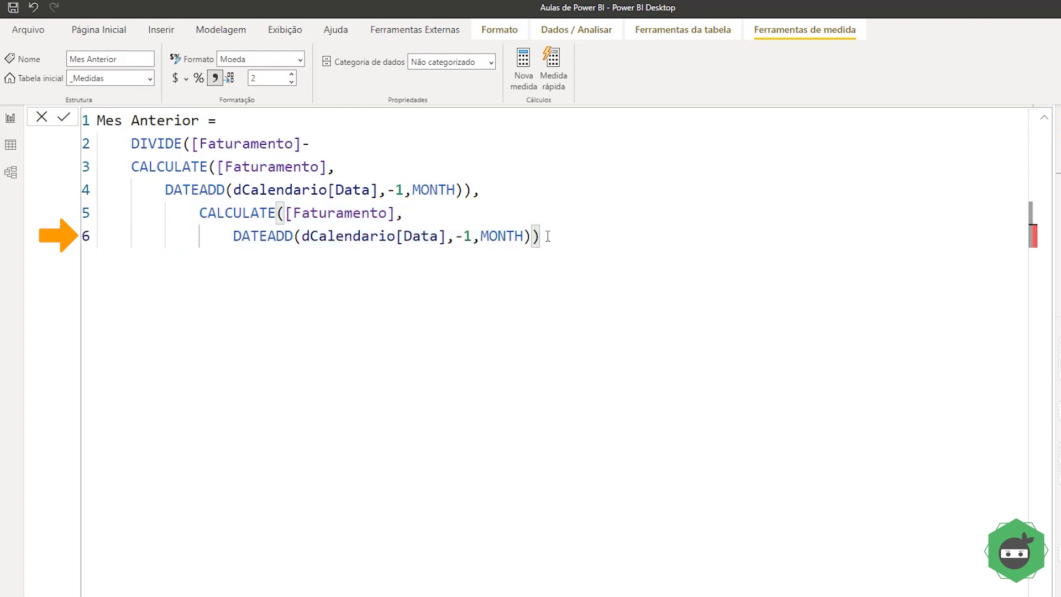
Complete the DIVIDE function with alternate result 0 and a closing parenthesis, and format the measure as a percentage
type(",0")
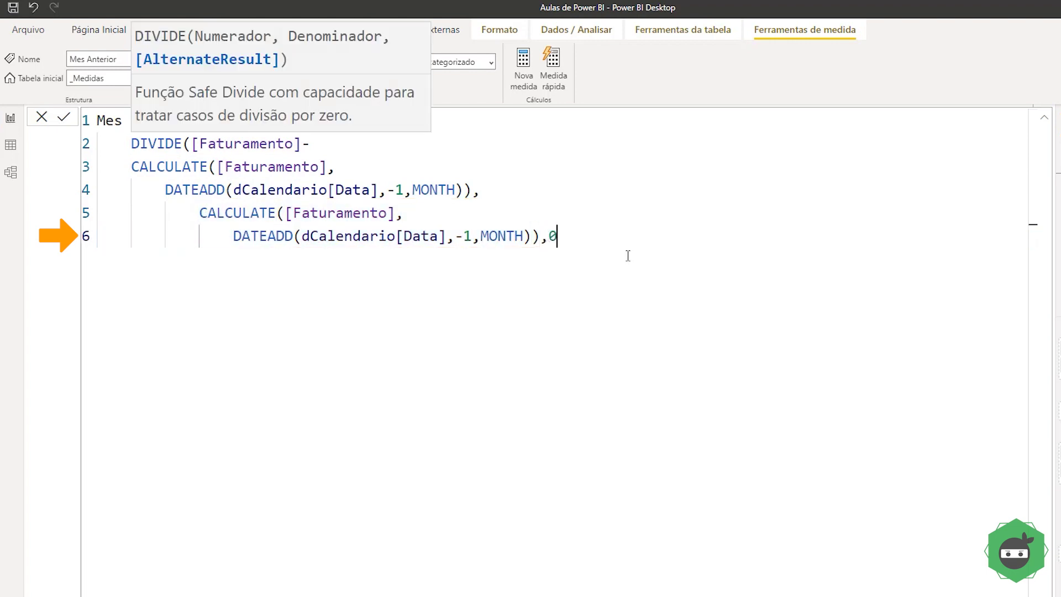
key("Return")
type(")")
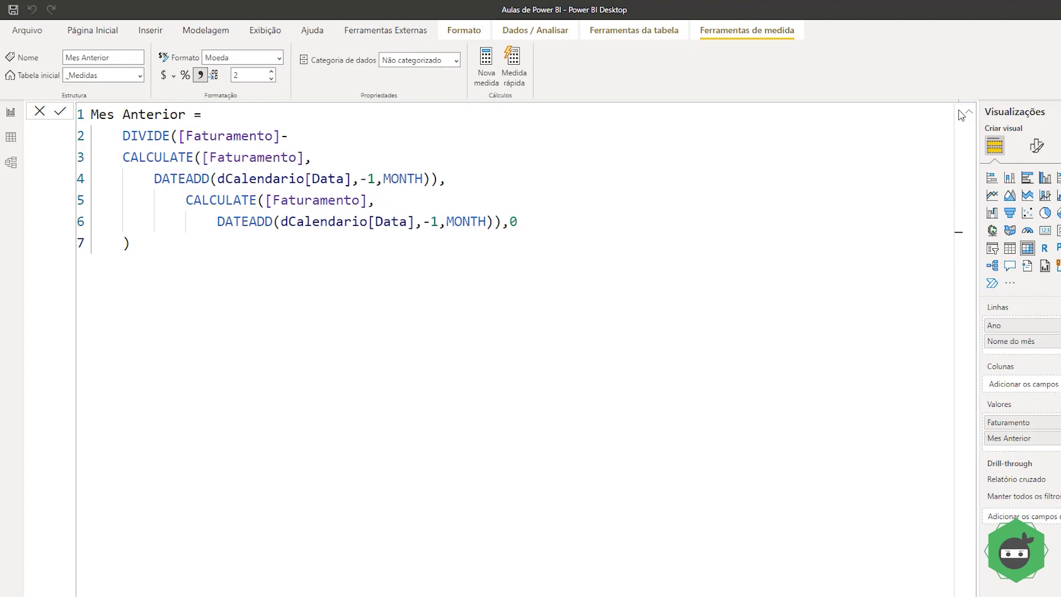
left_click(969, 113)
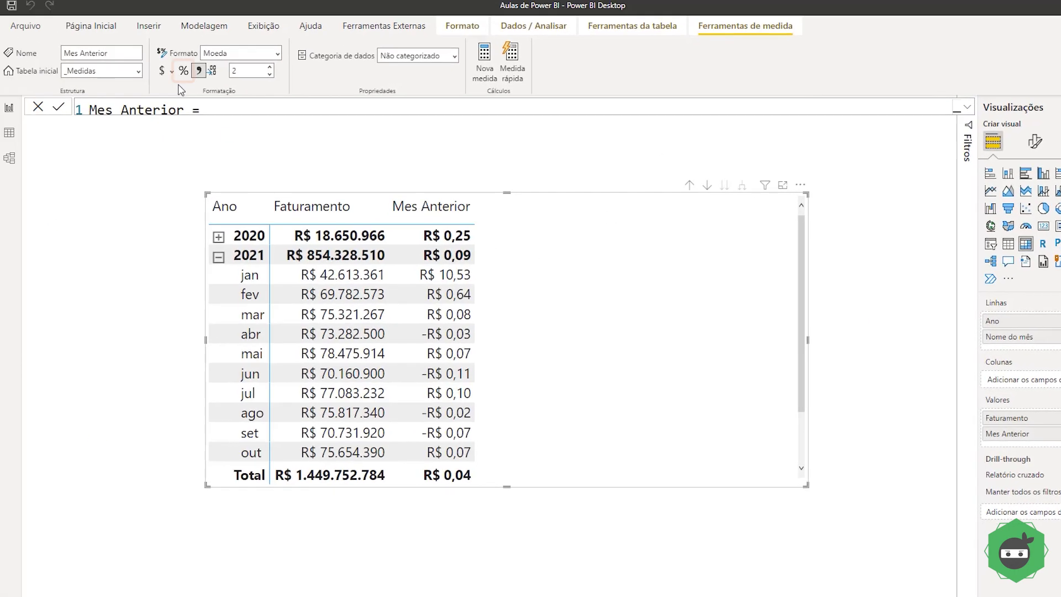
left_click(183, 71)
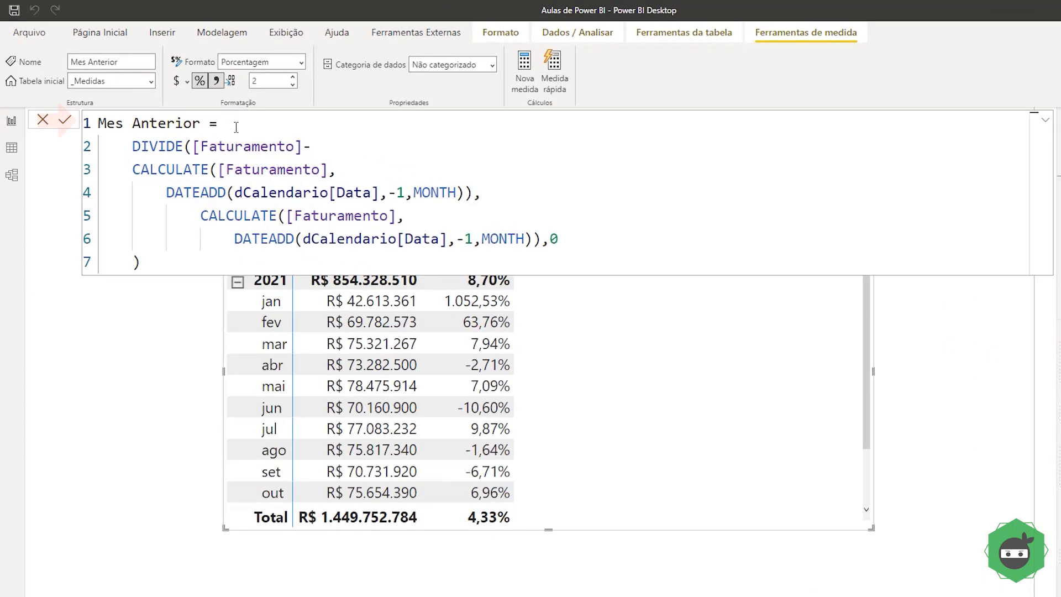
Declare "var a =" below the Mes Anterior measure's name and remove the "DIVIDE([Faturamento]-" part
key("Return")
type("var")
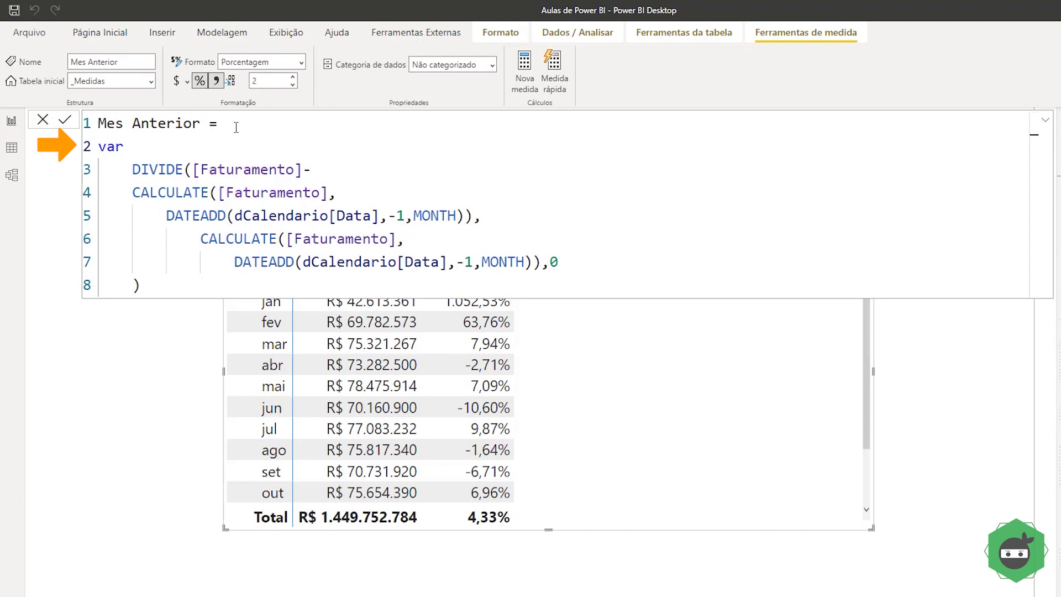
type(" a =")
left_click_drag(131, 170, 326, 174)
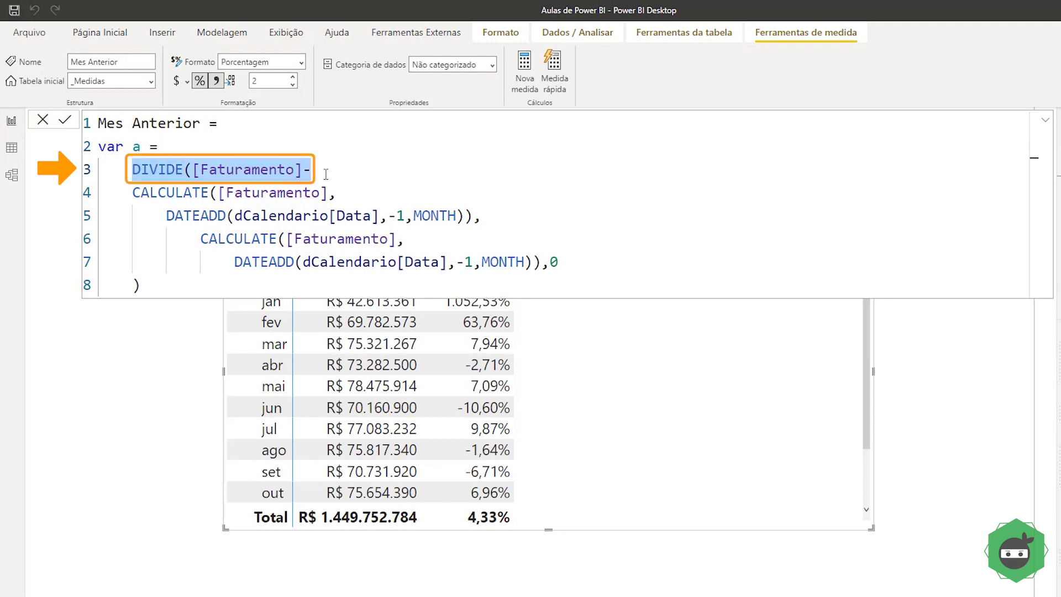
key("BackSpace")
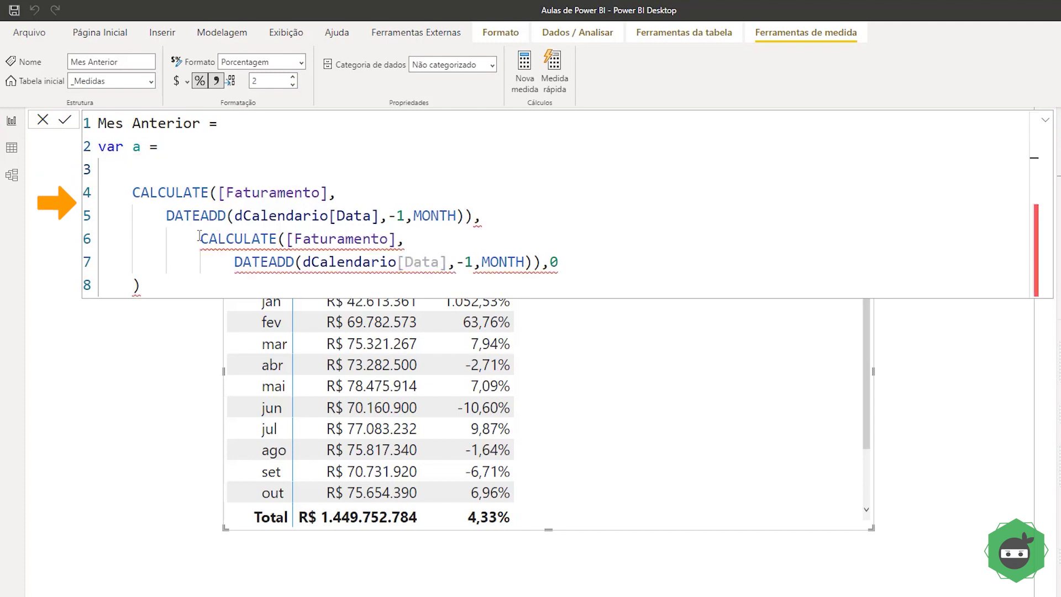
Reduce variable a to the first CALCULATE expression by removing the duplicate CALCULATE, alternate result, leftover comma and parenthesis, and blank line
left_click_drag(200, 239, 580, 272)
key("BackSpace")
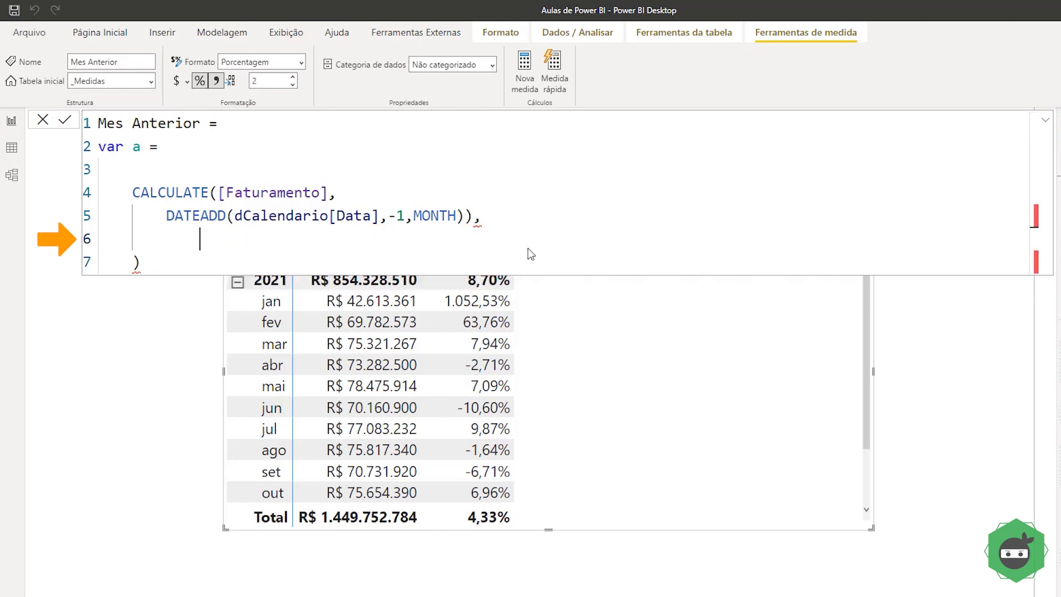
key("Delete")
key("Delete")
key("Delete")
key("Delete")
key("Delete")
left_click(502, 222)
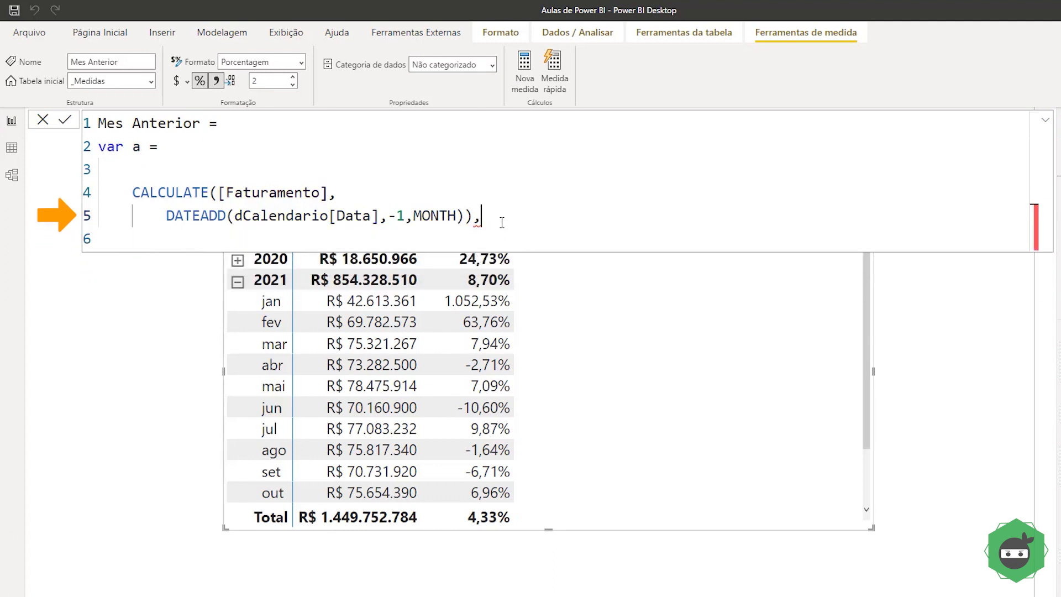
key("BackSpace")
left_click(182, 148)
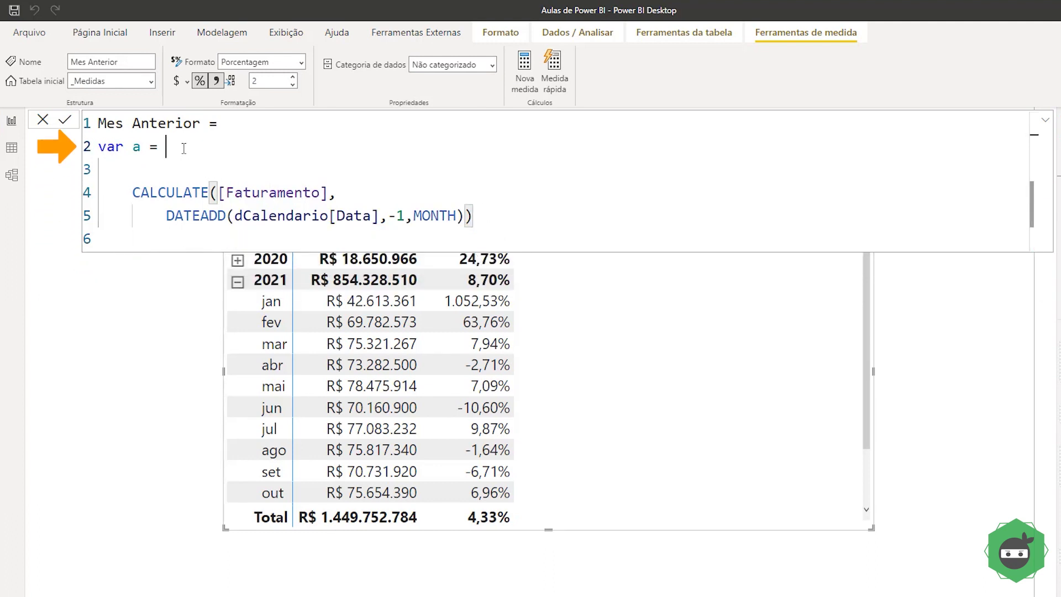
key("Delete")
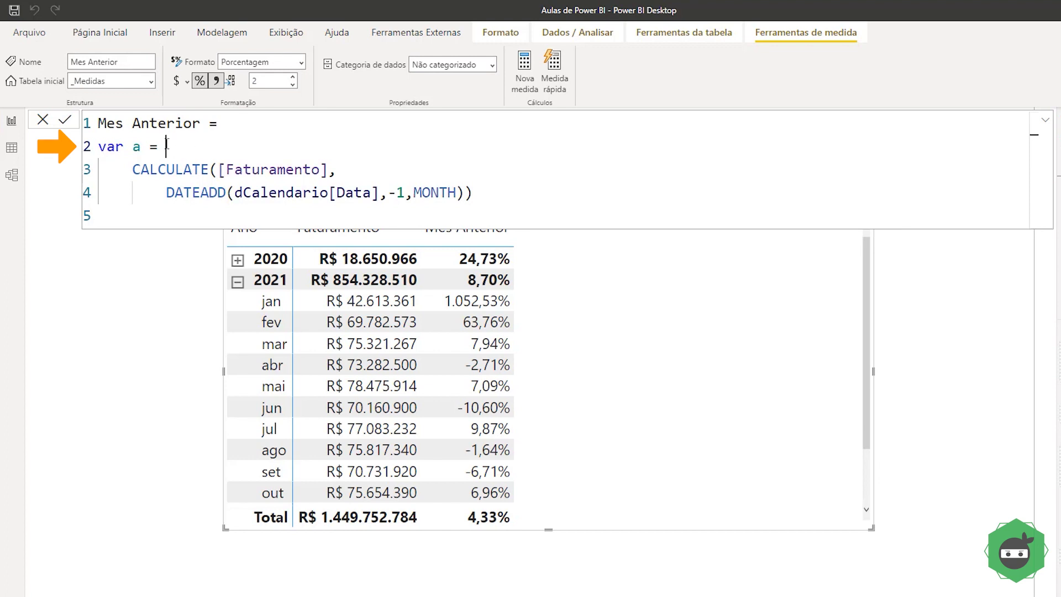
Join variable a's declaration and its CALCULATE and DATEADD expression onto a single line by removing the line breaks and indentation
key("Delete")
key("Delete")
key("Delete")
key("Delete")
key("Delete")
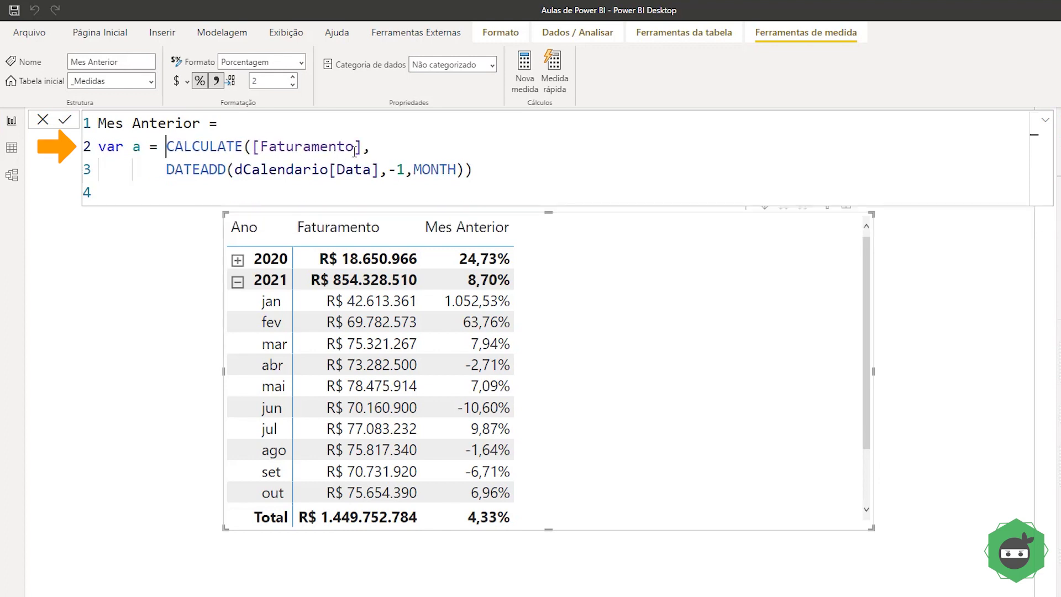
left_click(369, 147)
key("Delete")
key("Delete")
key("Delete")
key("Delete")
key("Delete")
key("Delete")
key("Delete")
key("Delete")
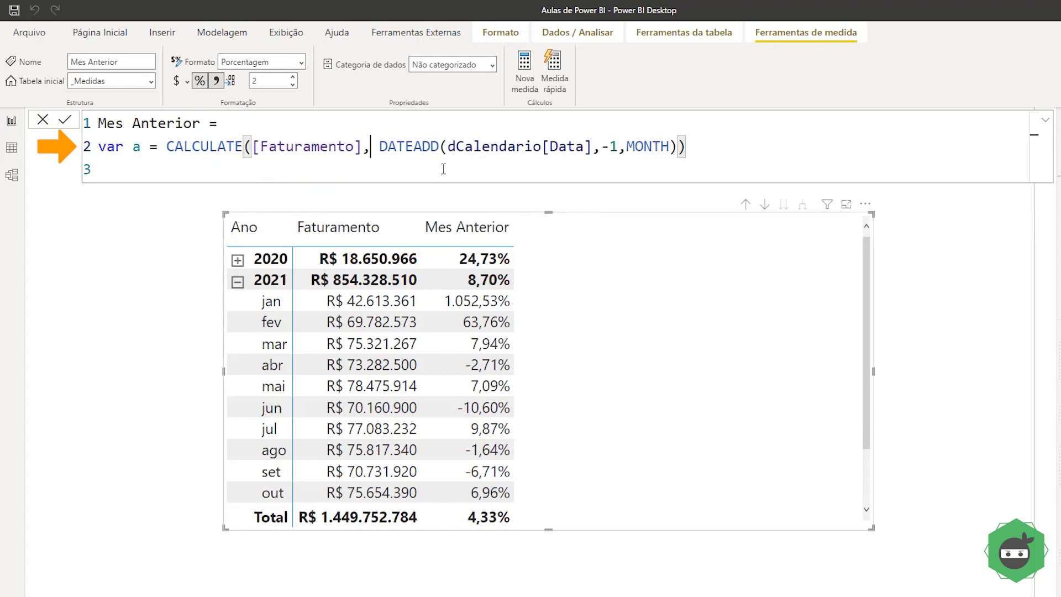
key("Delete")
Declare "var b = [Faturamento]" on the line below variable a and add two new lines beneath it
left_click(135, 148)
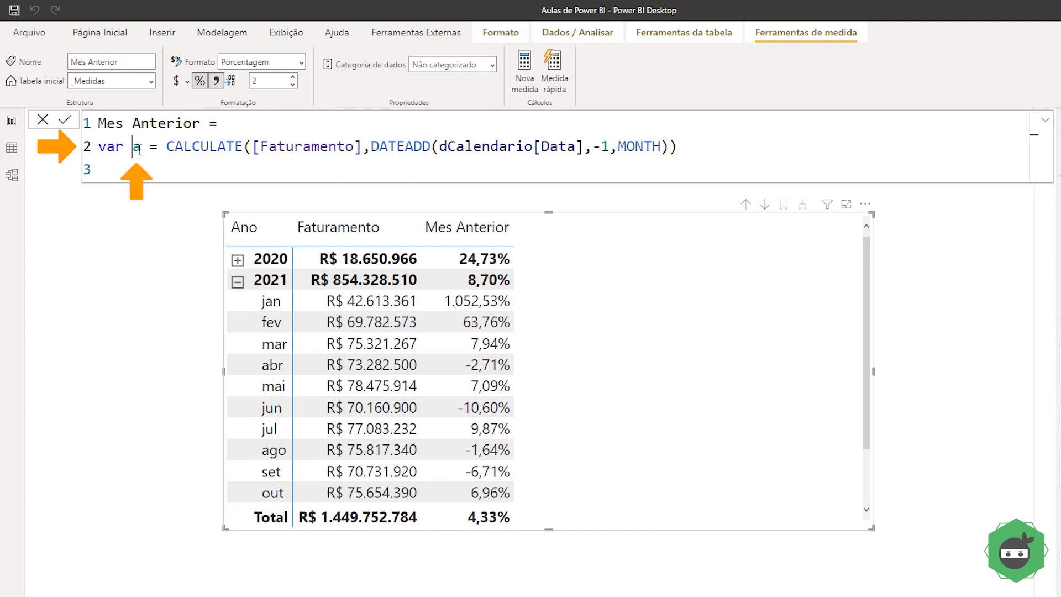
double_click(136, 147)
left_click_drag(165, 147, 705, 145)
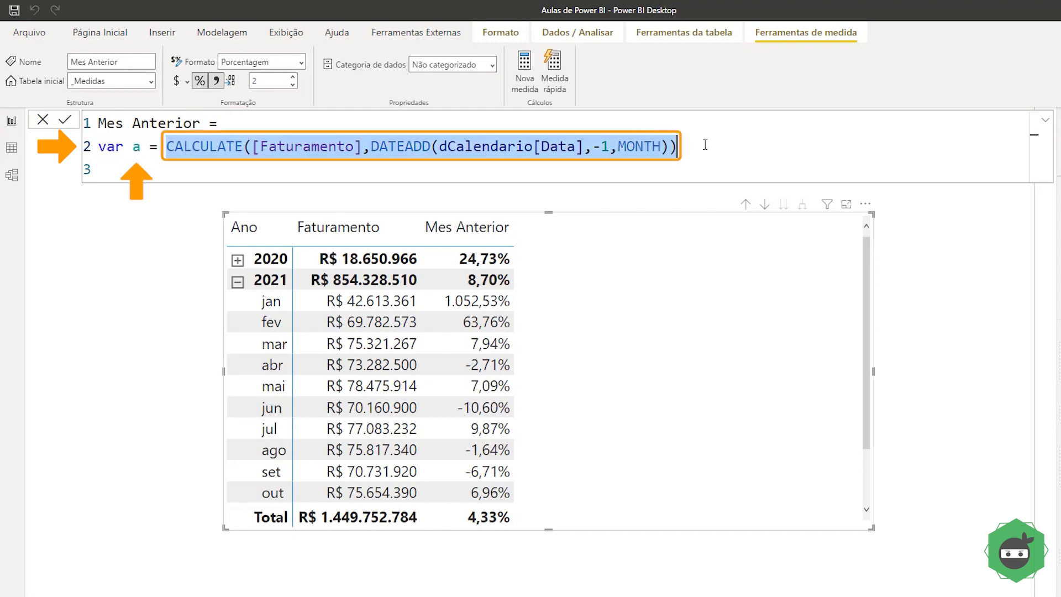
left_click(139, 153)
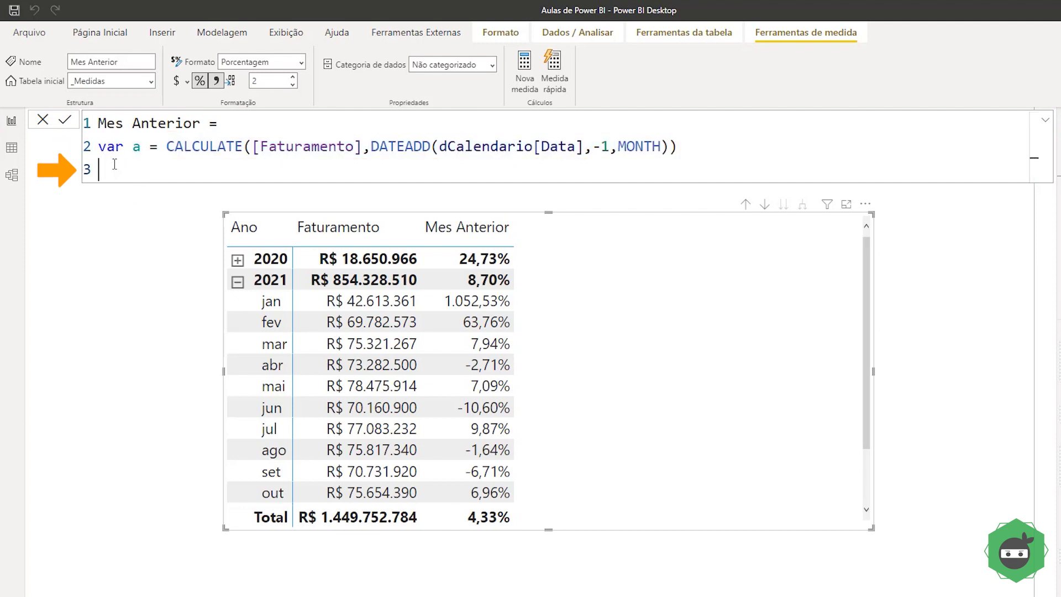
type("var b = [f")
key("Tab")
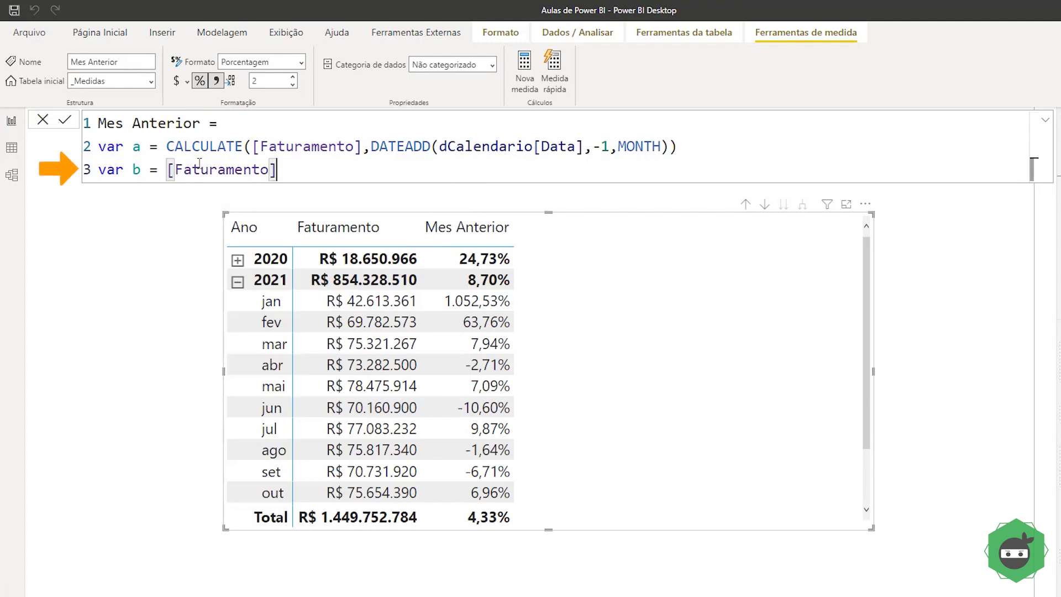
key("shift+Return")
key("shift+Return")
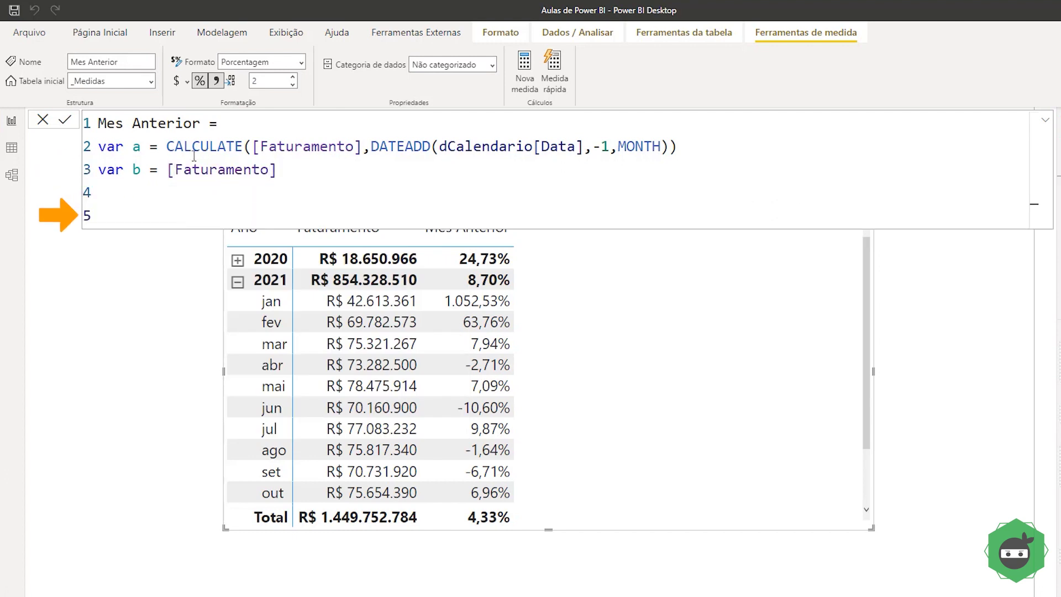
Add an indented return clause below the variables that computes (b-a)/a, and commit the Mes Anterior measure
left_click(166, 146)
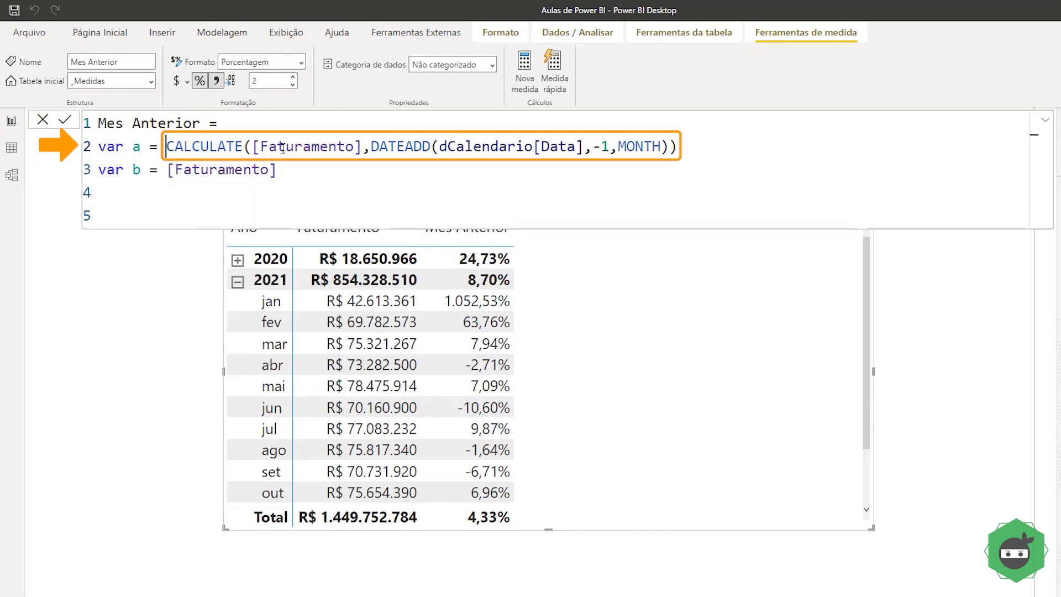
left_click_drag(282, 148, 678, 147)
left_click(134, 146)
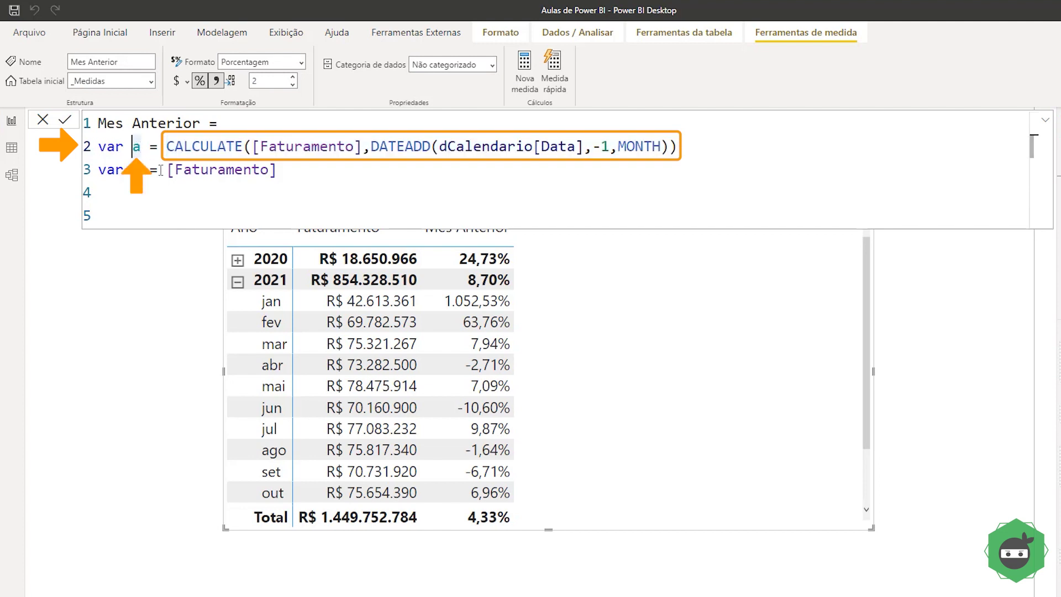
left_click_drag(167, 170, 277, 170)
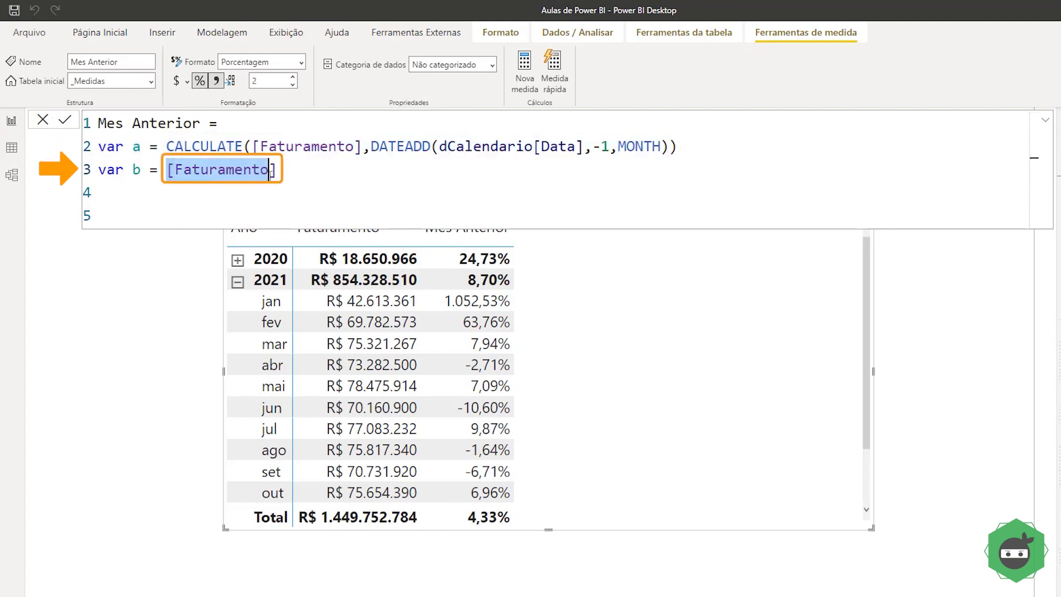
left_click(137, 170)
left_click(123, 215)
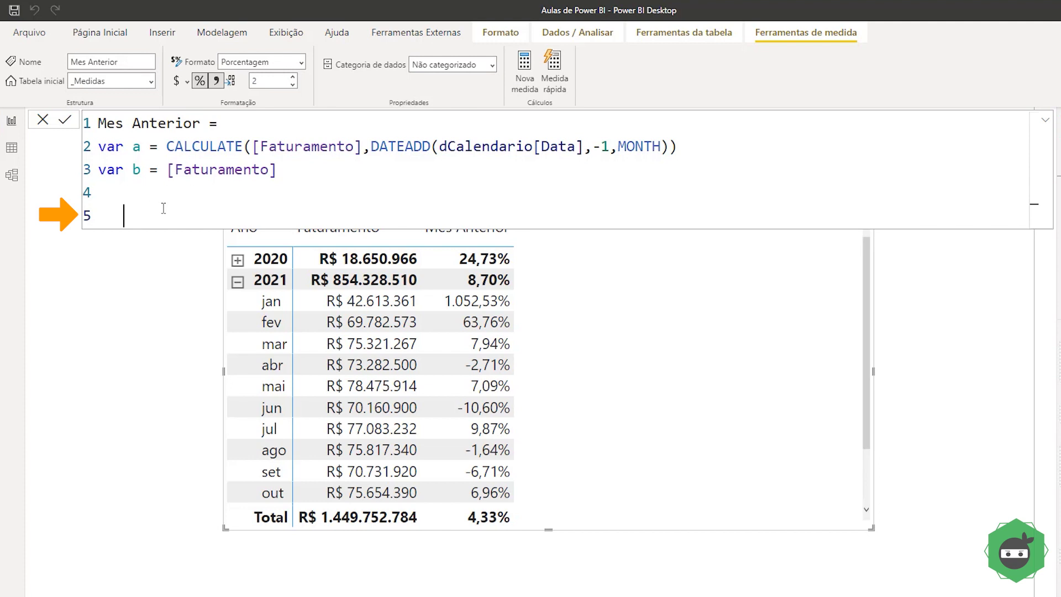
key("Tab")
type("retur")
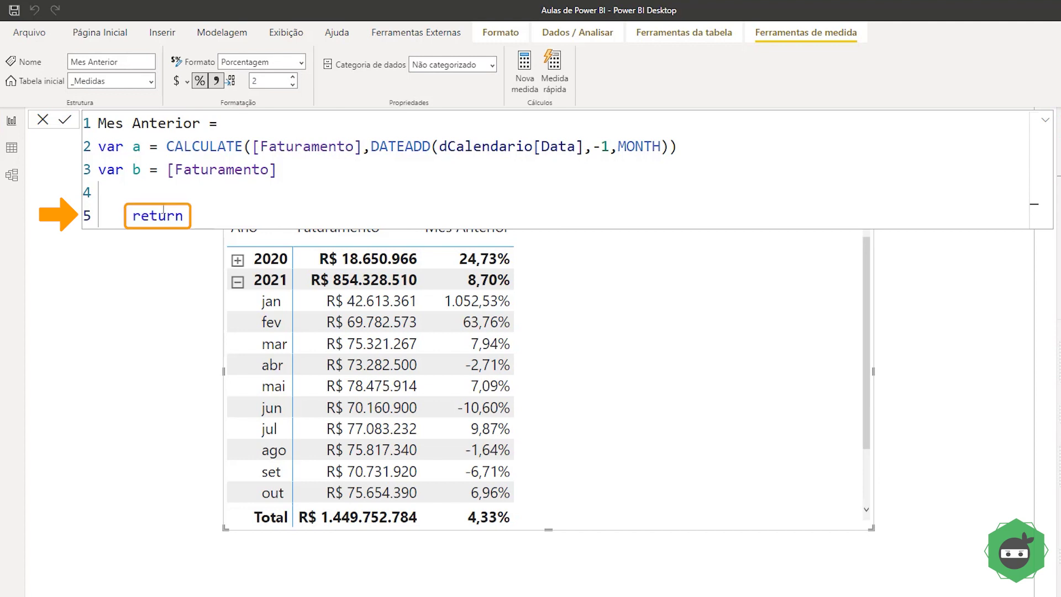
type("n")
key("Return")
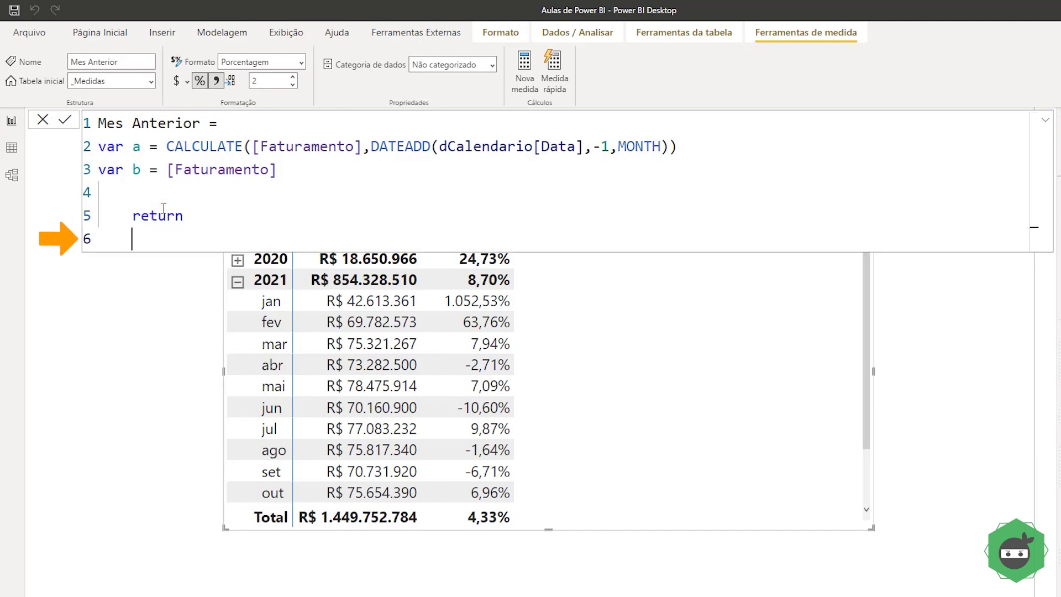
type("(")
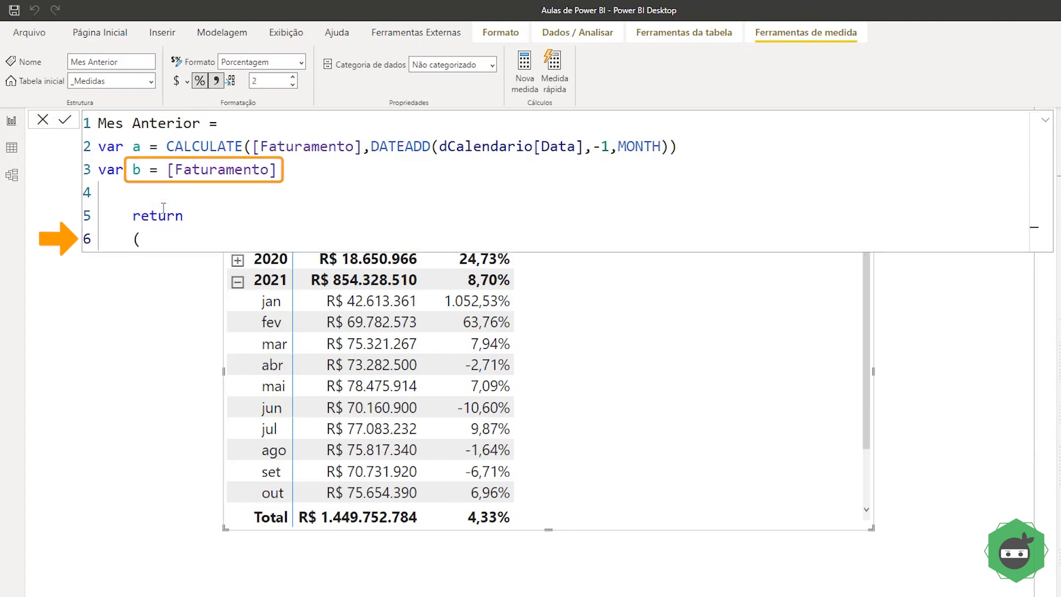
type("b-a)")
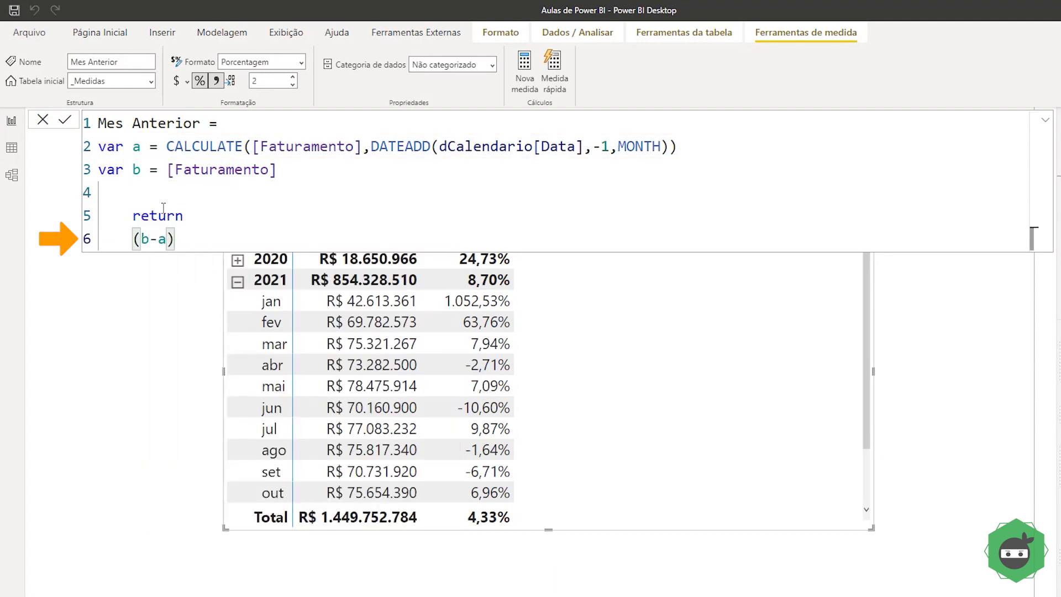
type("/a")
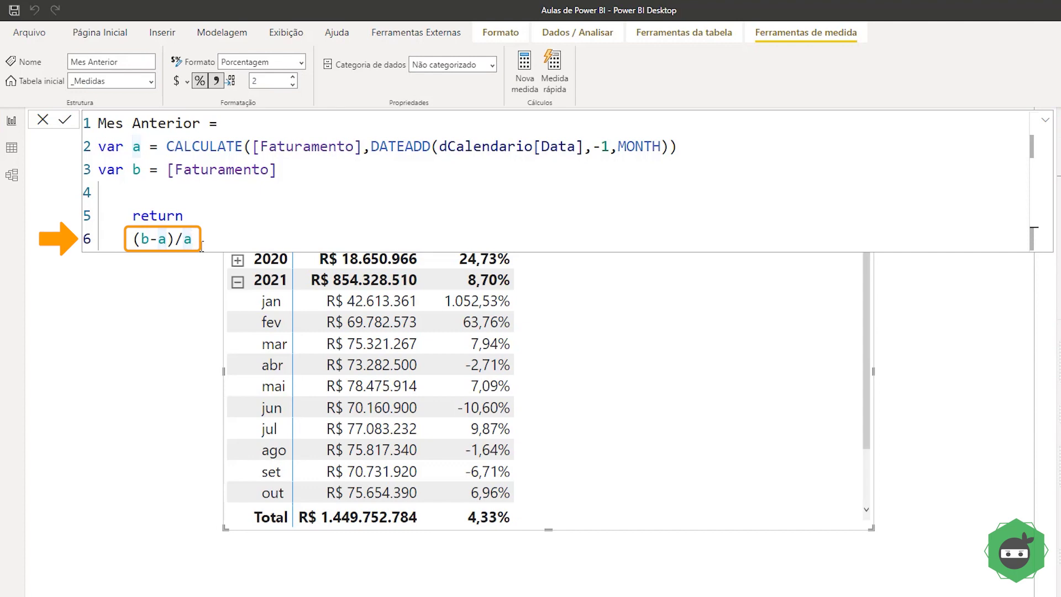
key("Return")
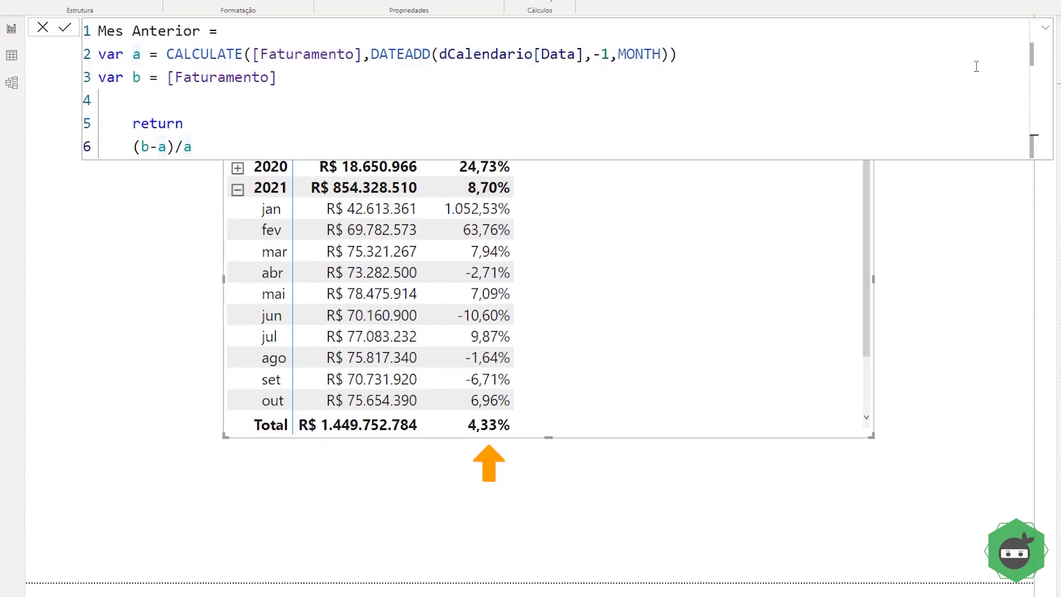
Leave the measure's formula and expand the year 2020 in the matrix to its months
left_click_drag(211, 147, 99, 100)
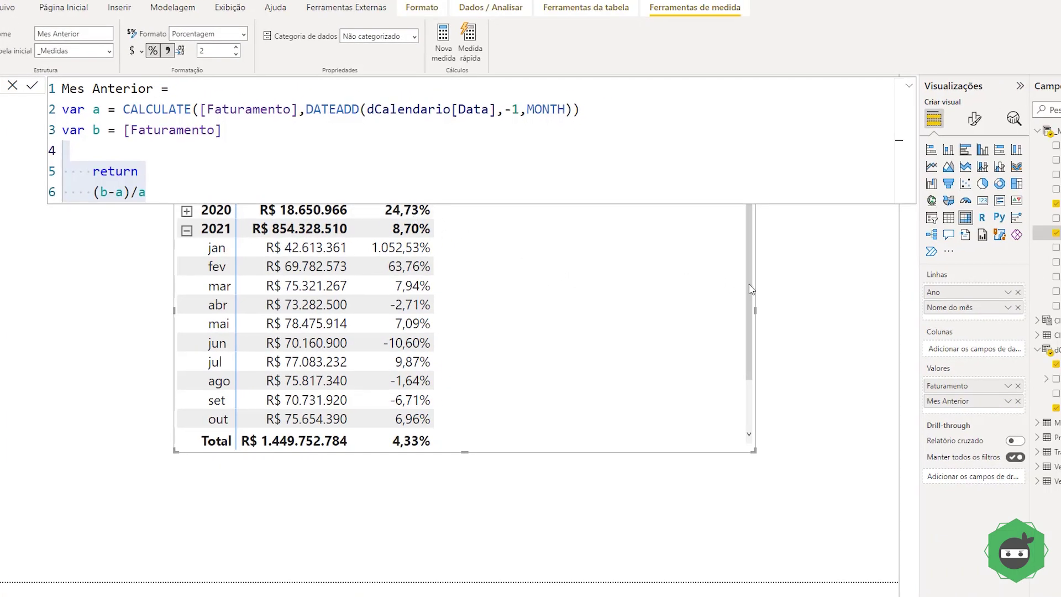
left_click(752, 289)
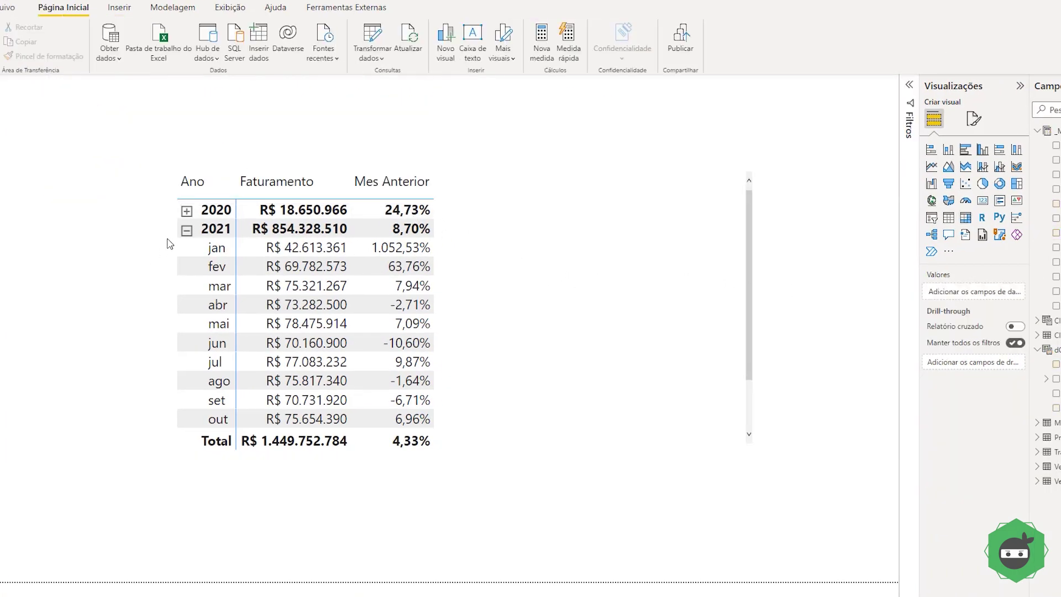
left_click(187, 211)
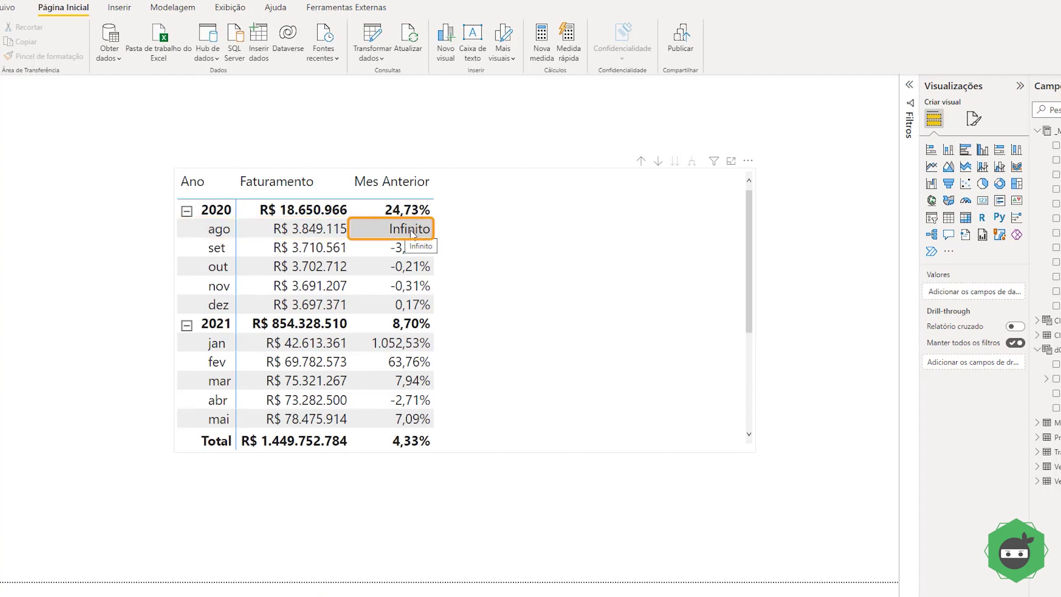
Replace (b-a)/a in the Mes Anterior measure's return clause with DIVIDE(b-a,a,0) and commit the formula
left_click(517, 275)
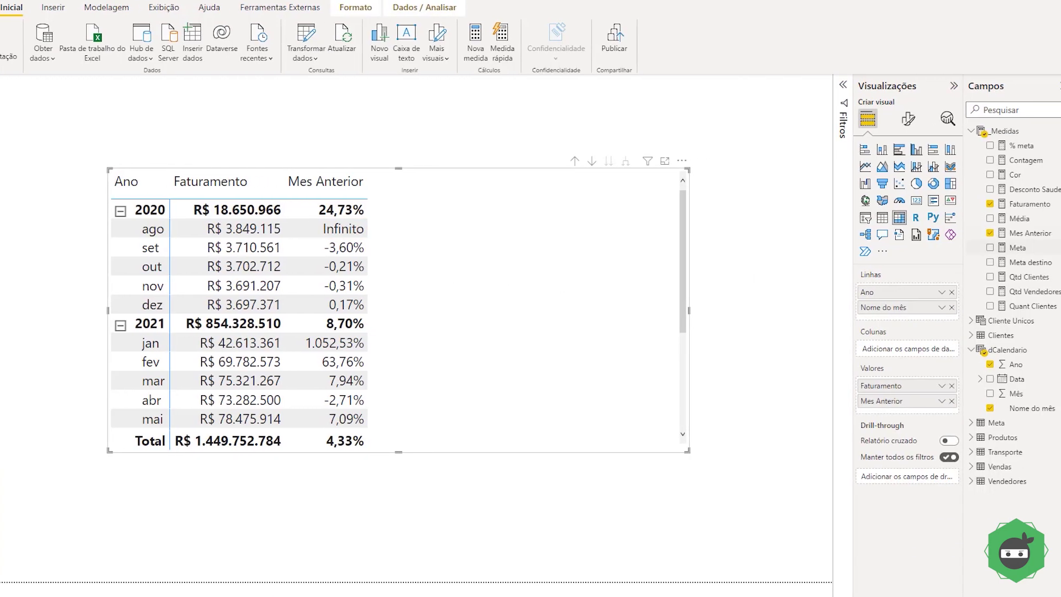
left_click(1030, 233)
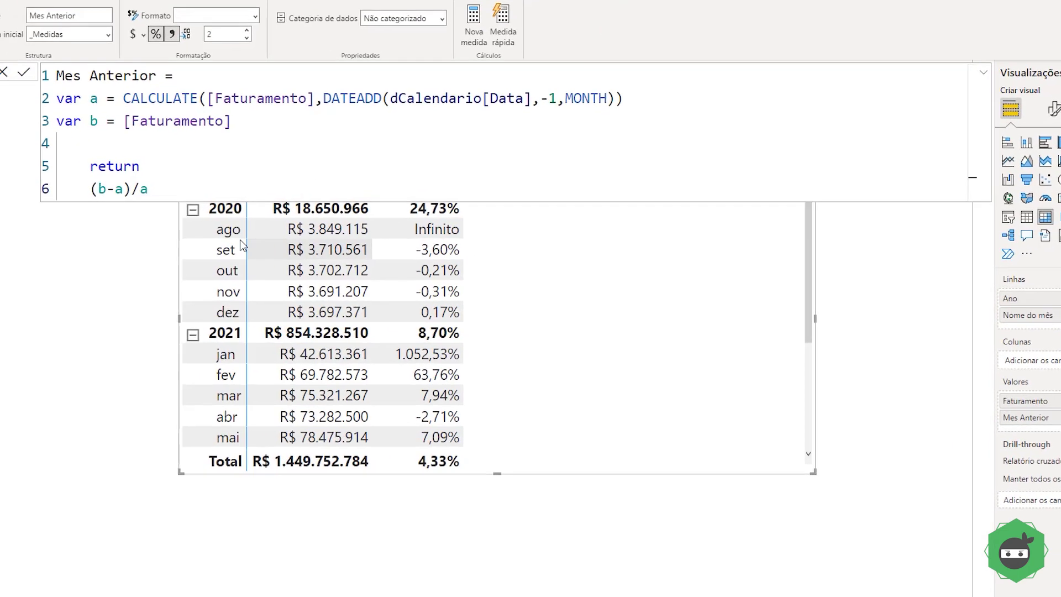
left_click_drag(90, 189, 159, 192)
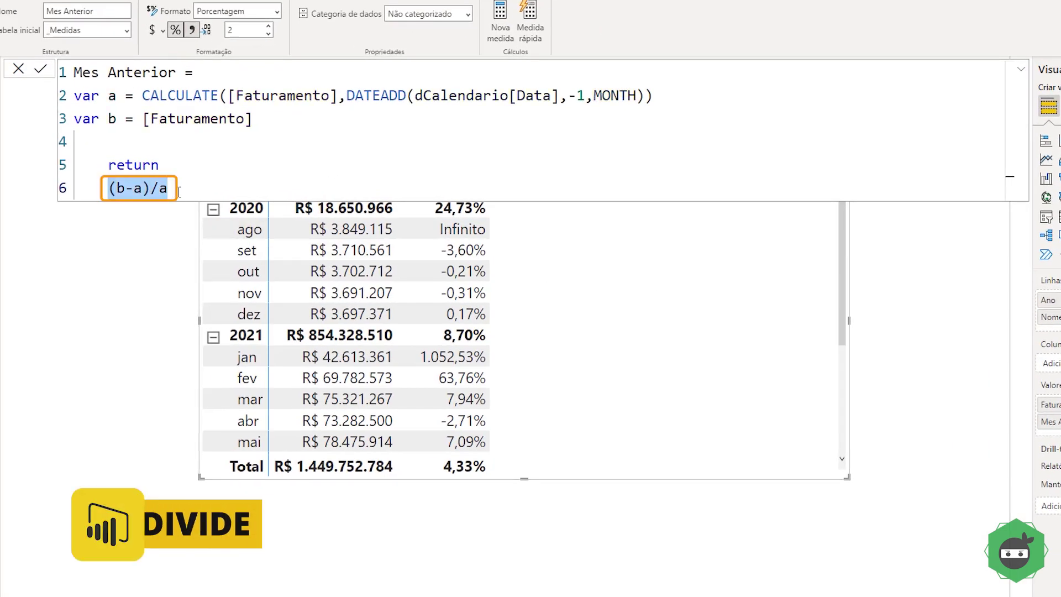
type("div")
key("Tab")
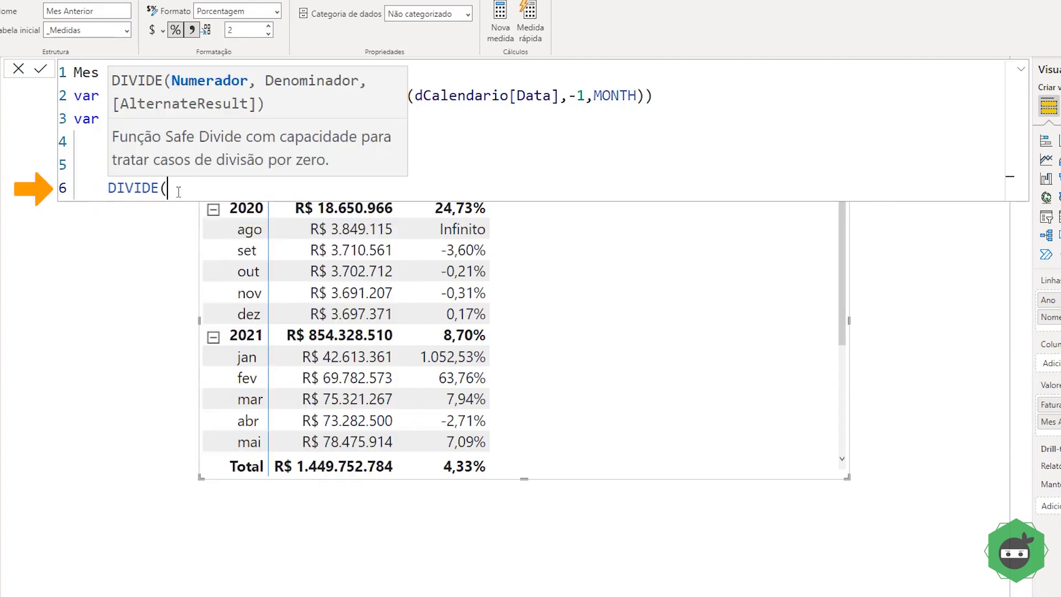
type("b,a")
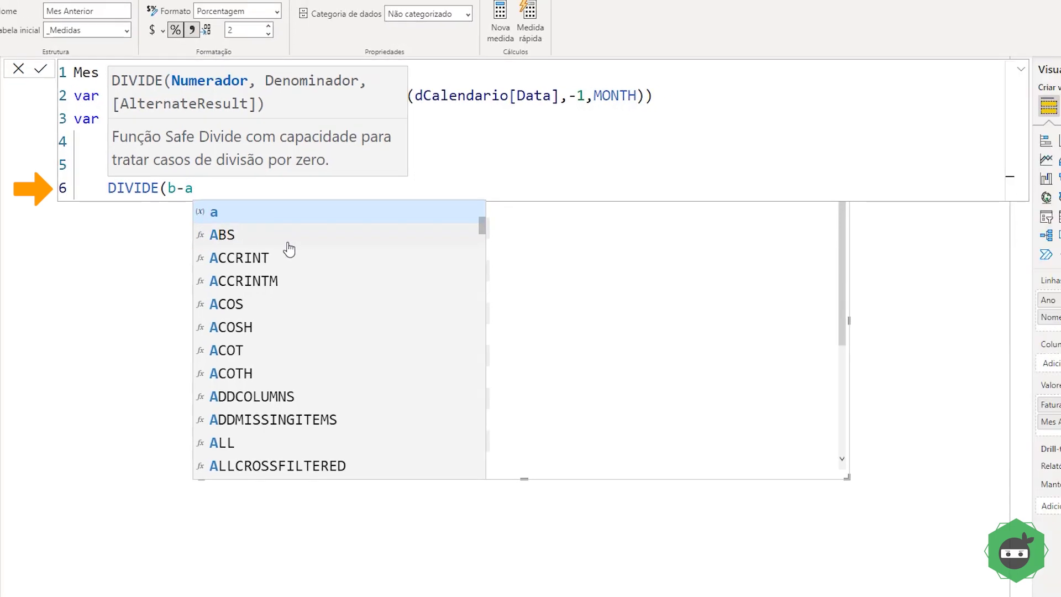
type(",")
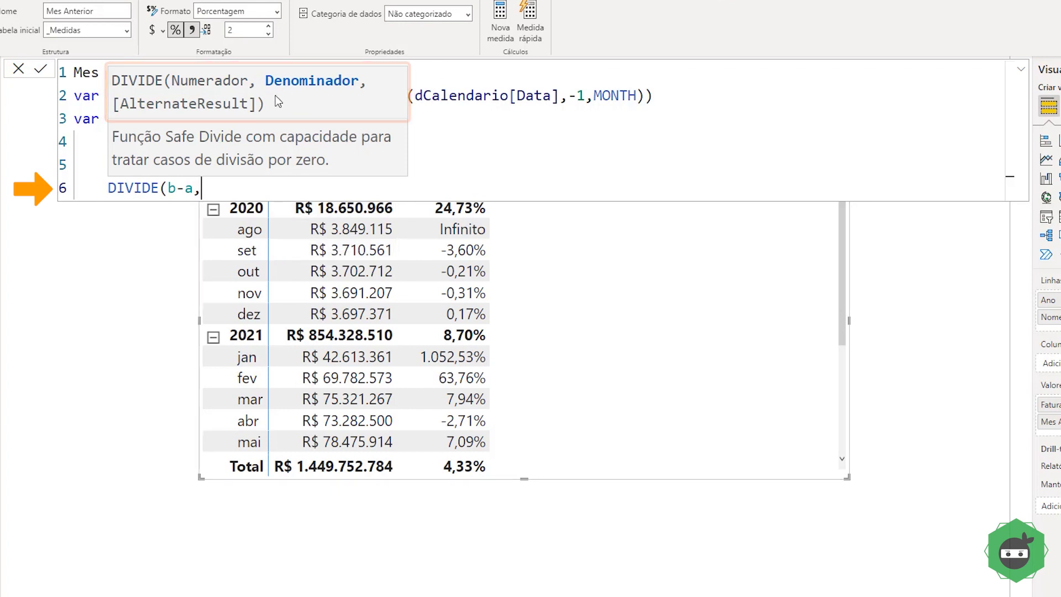
type("a,0")
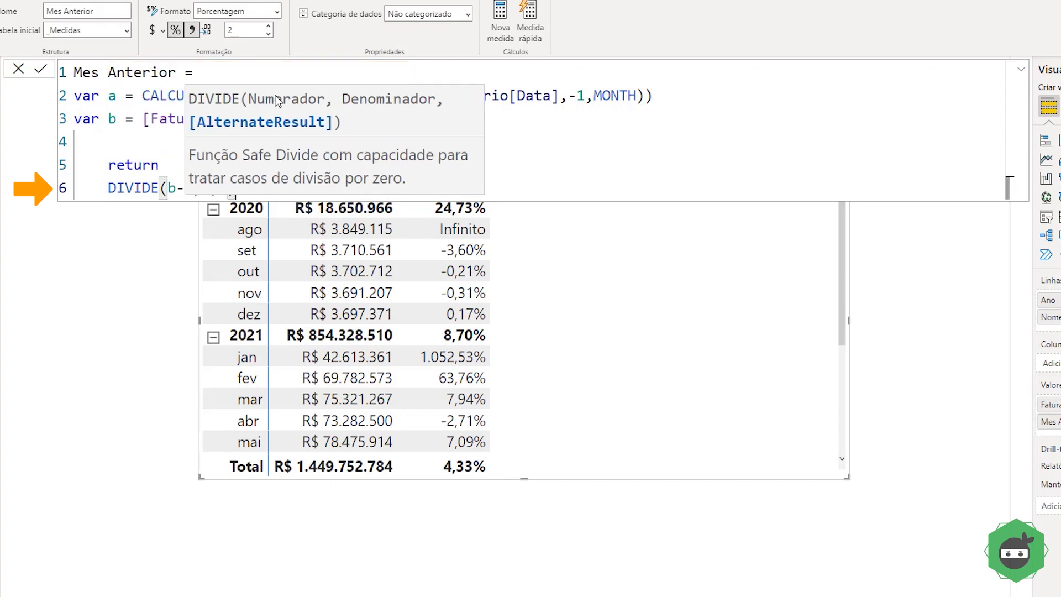
type(")")
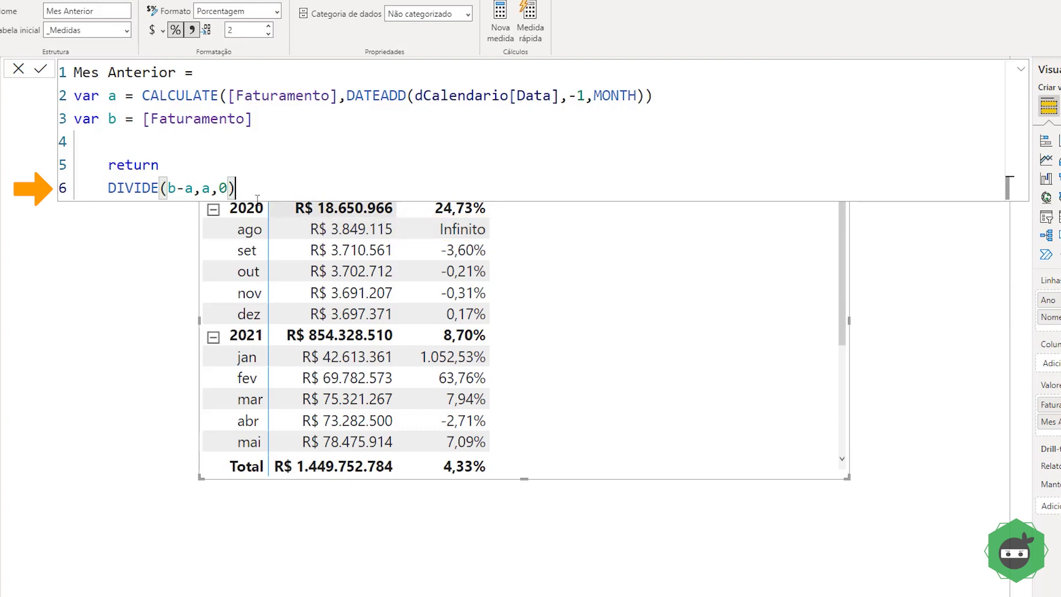
left_click(219, 188)
left_click(249, 192)
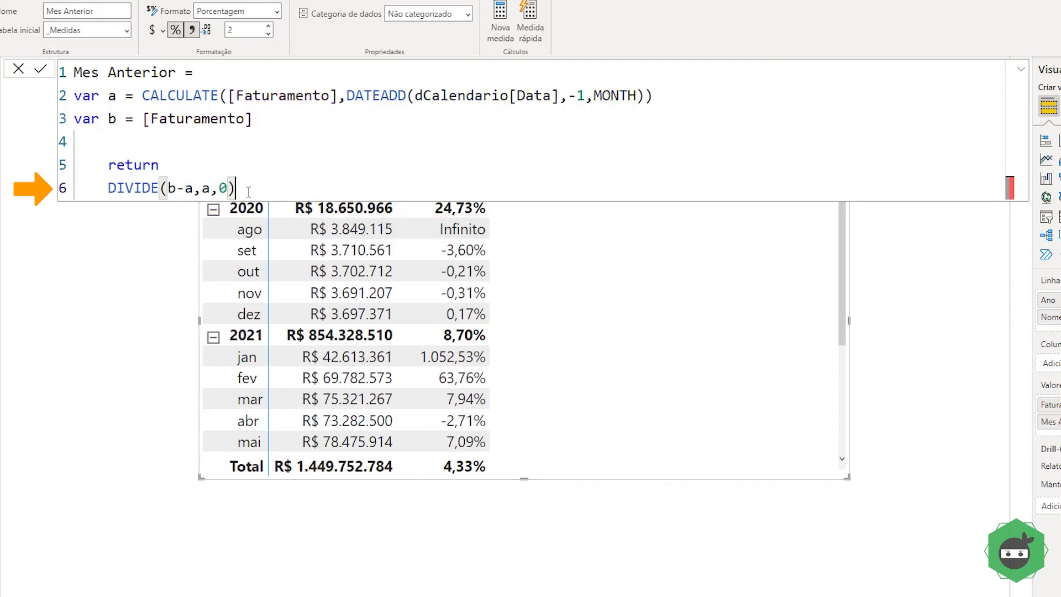
key("Return")
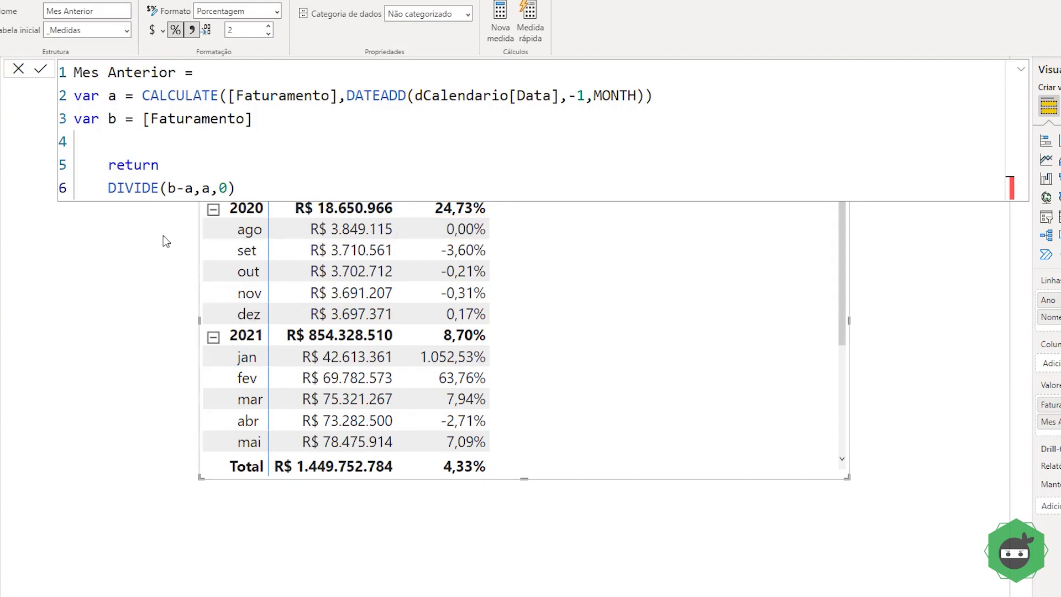
Examine the DIVIDE expression and how variable a's CALCULATE expression is reused in its numerator and denominator
left_click_drag(109, 188, 258, 186)
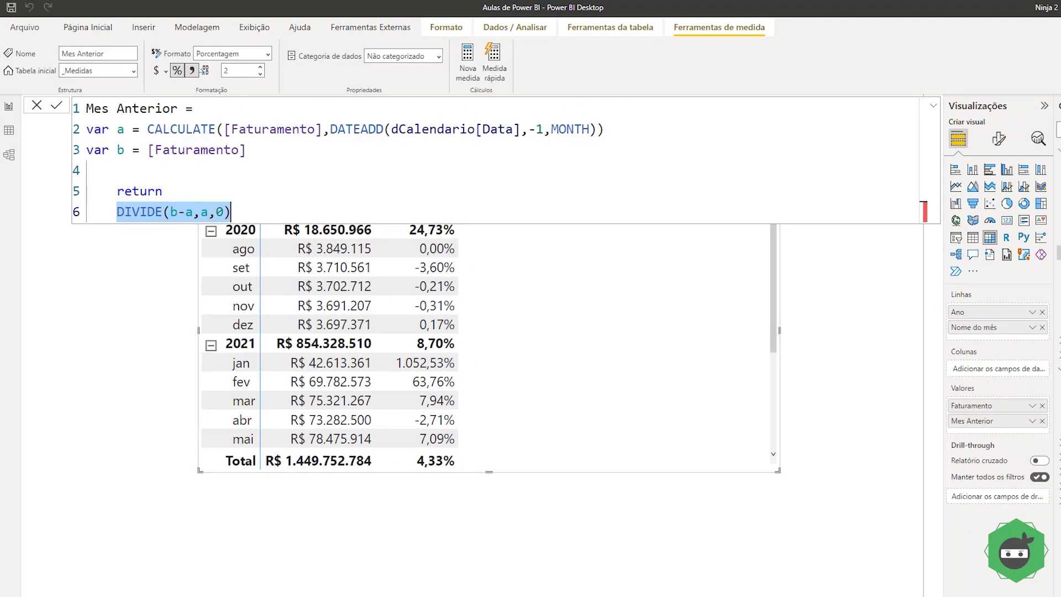
left_click(138, 168)
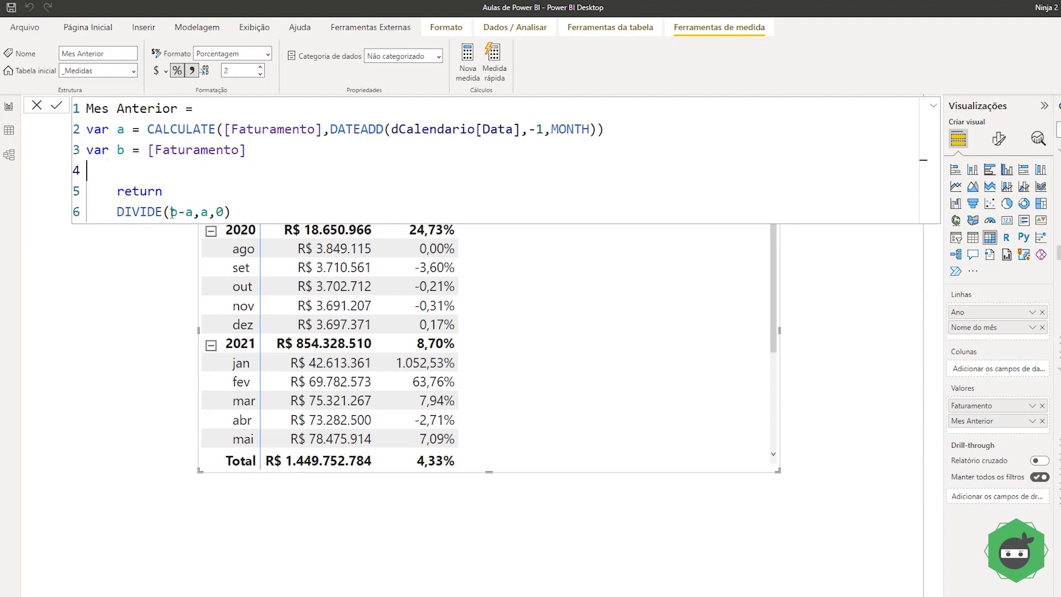
left_click(188, 212)
double_click(192, 211)
left_click_drag(147, 129, 623, 124)
left_click(116, 129, "shift")
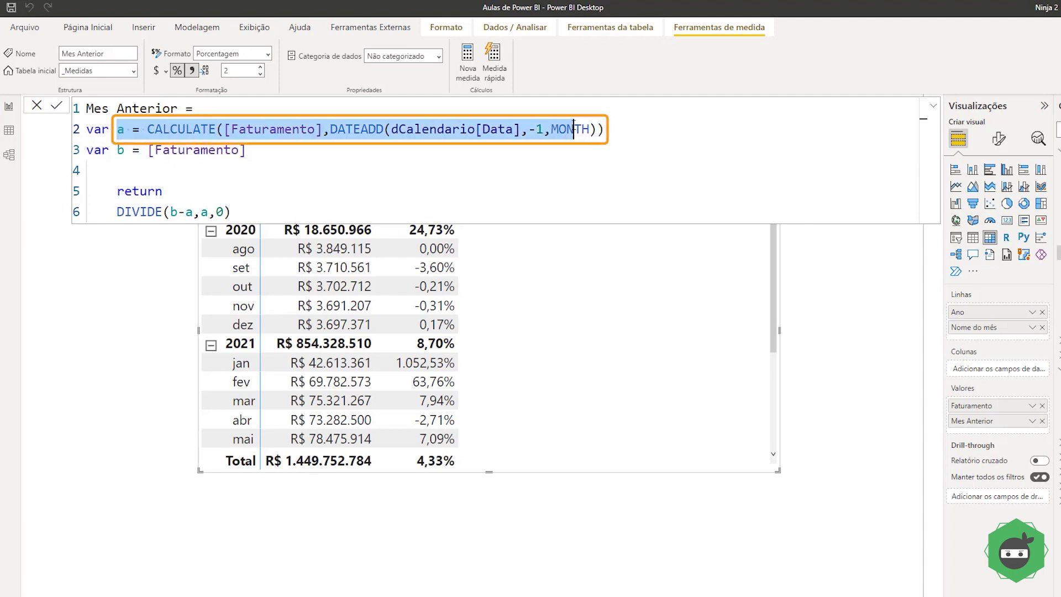
left_click(189, 213)
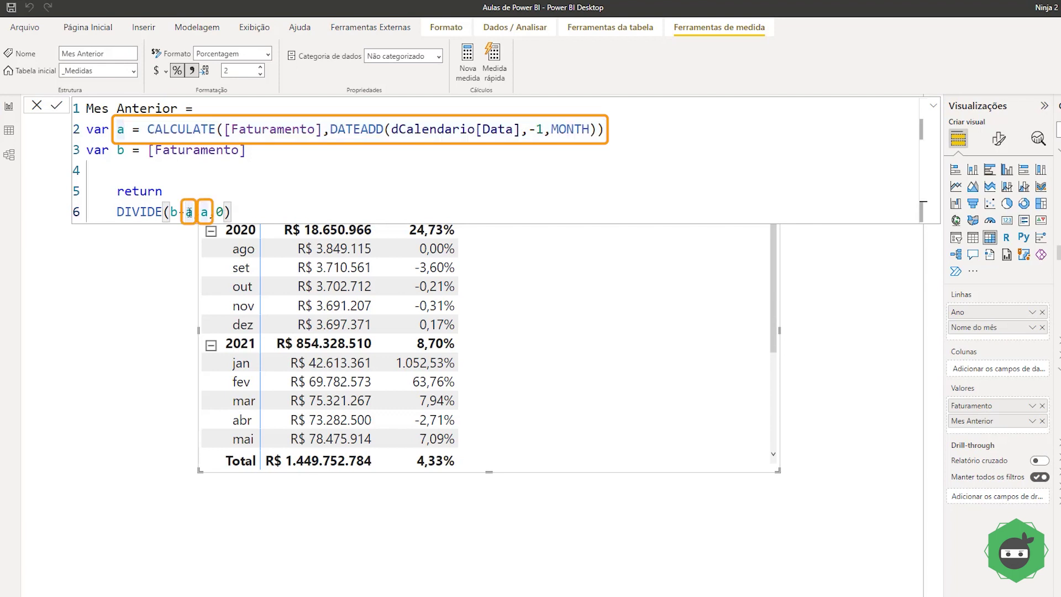
double_click(191, 213)
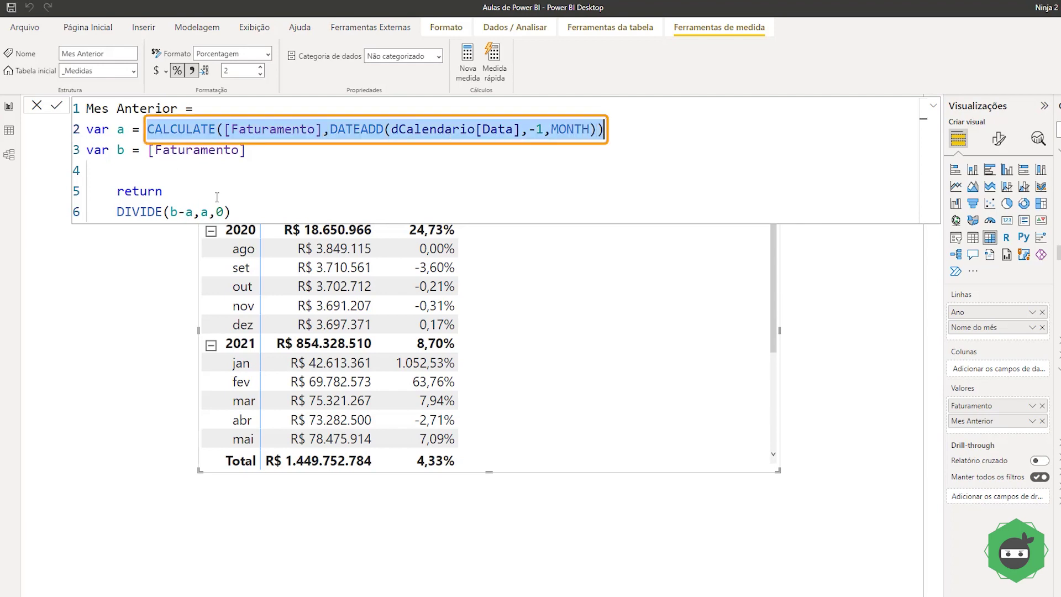
double_click(204, 212)
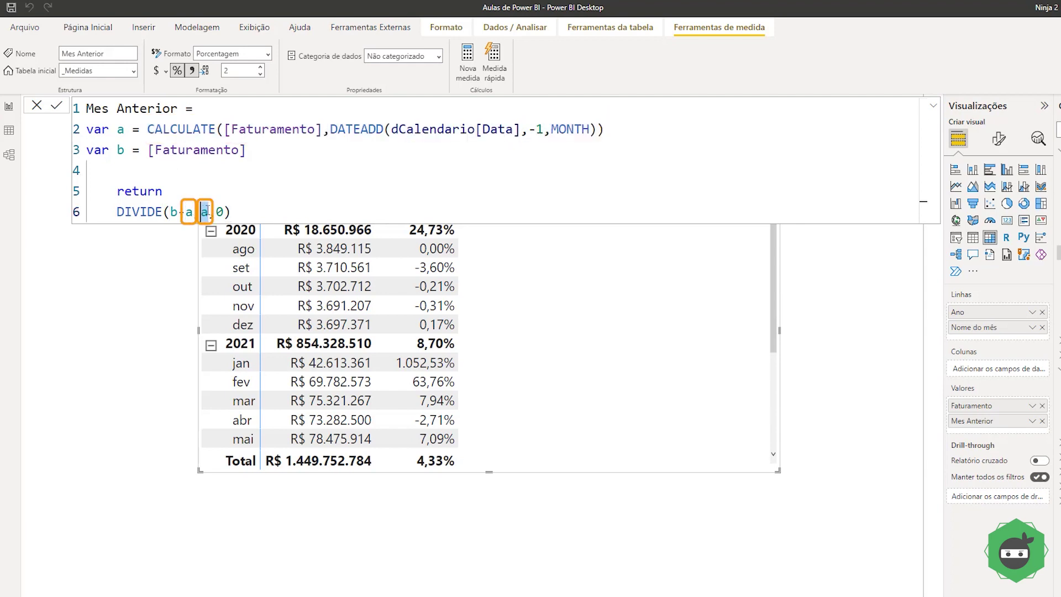
left_click(241, 210)
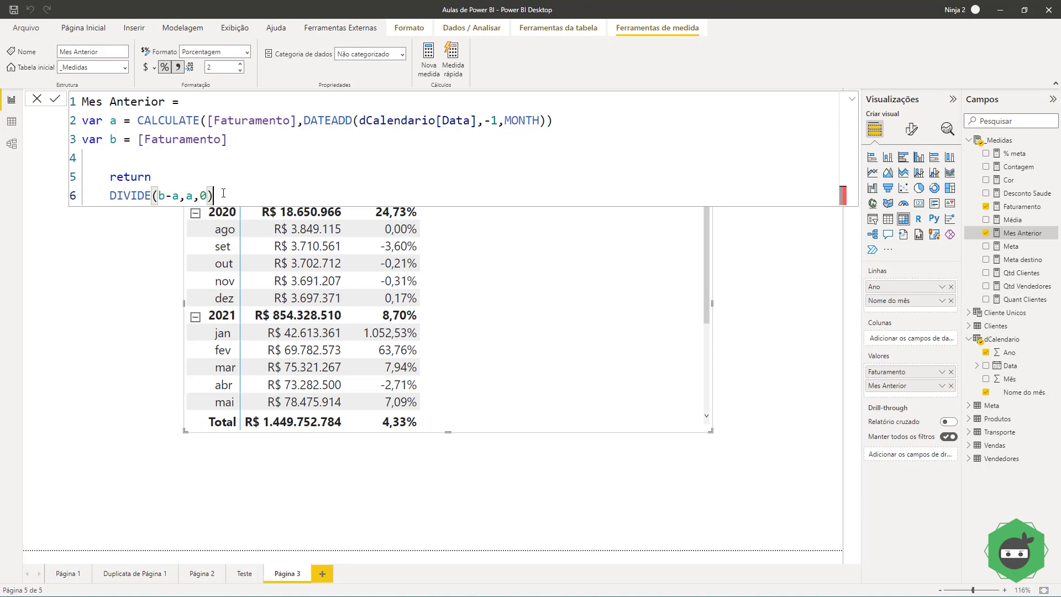
key("Return")
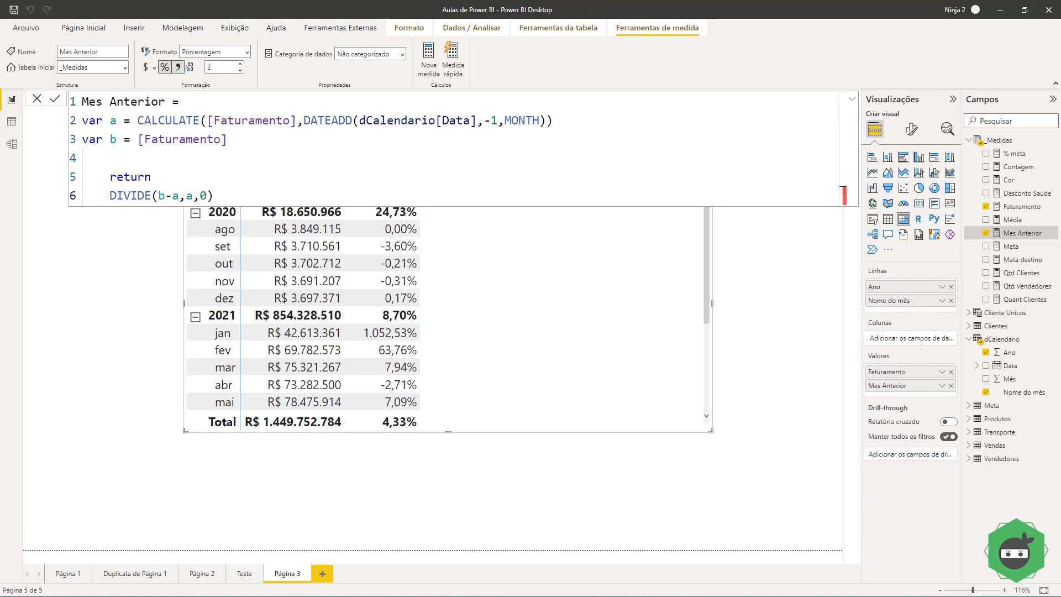